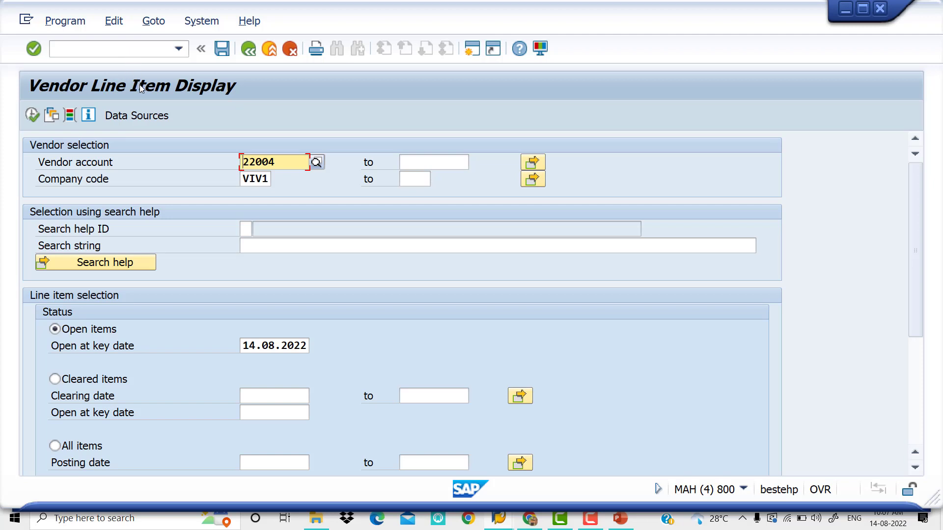
- Choose SWARNA TRADERS as the vendor and display its open line items in company code VIV1
click(319, 164)
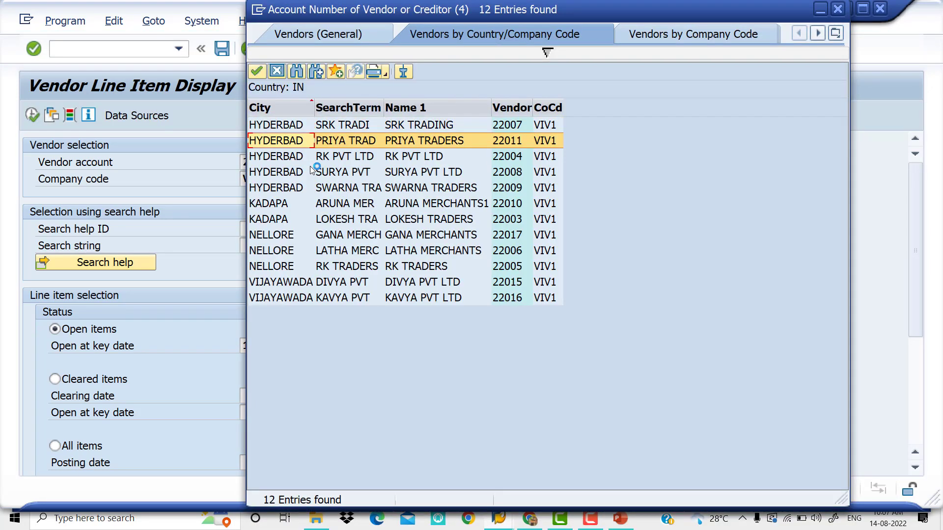
key(Down)
key(Down)
key(Down)
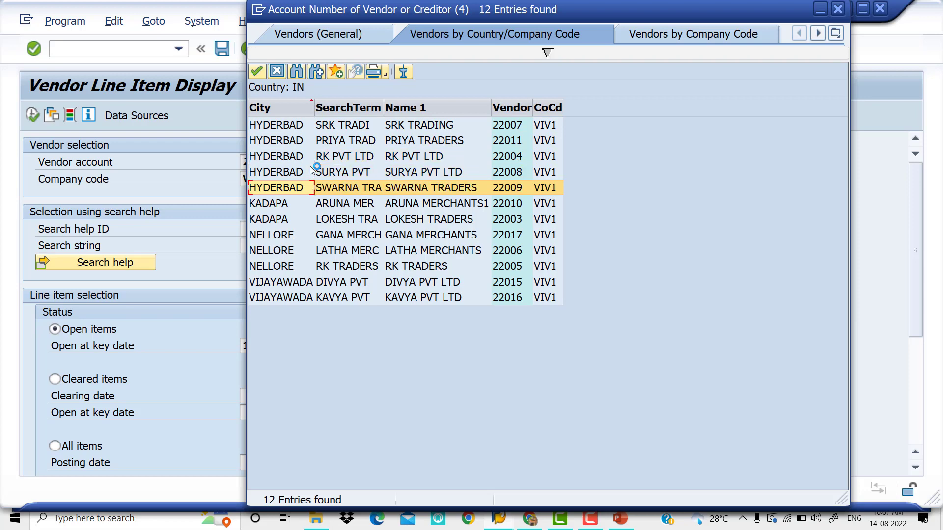
key(Return)
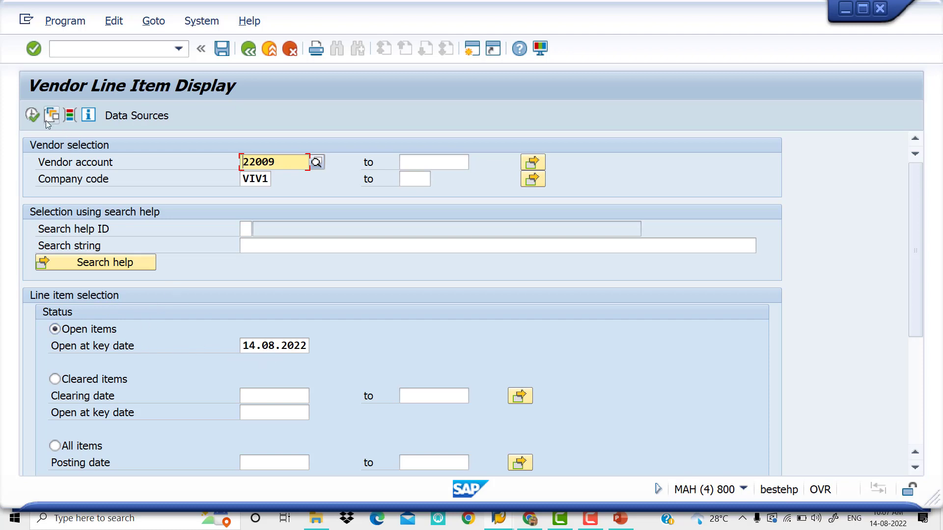
click(28, 116)
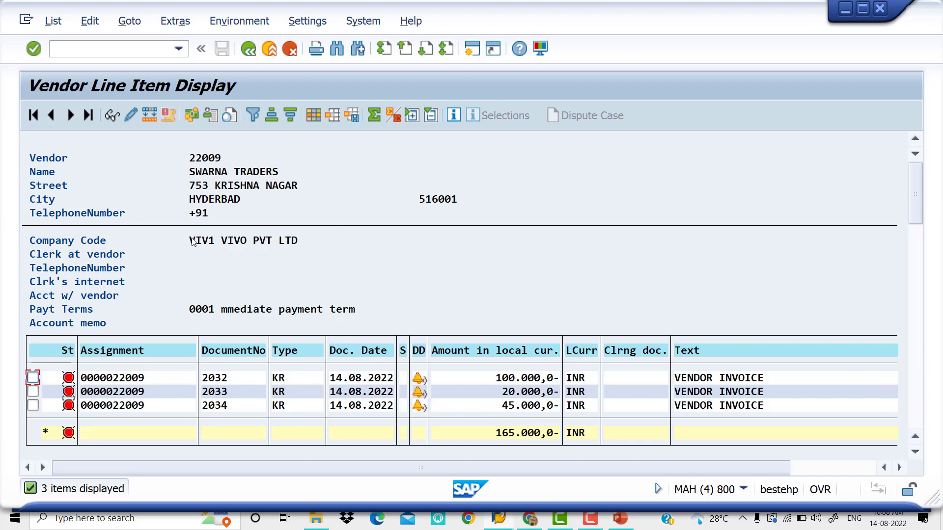
- Open a new session and start the automatic payment transaction F110
click(472, 50)
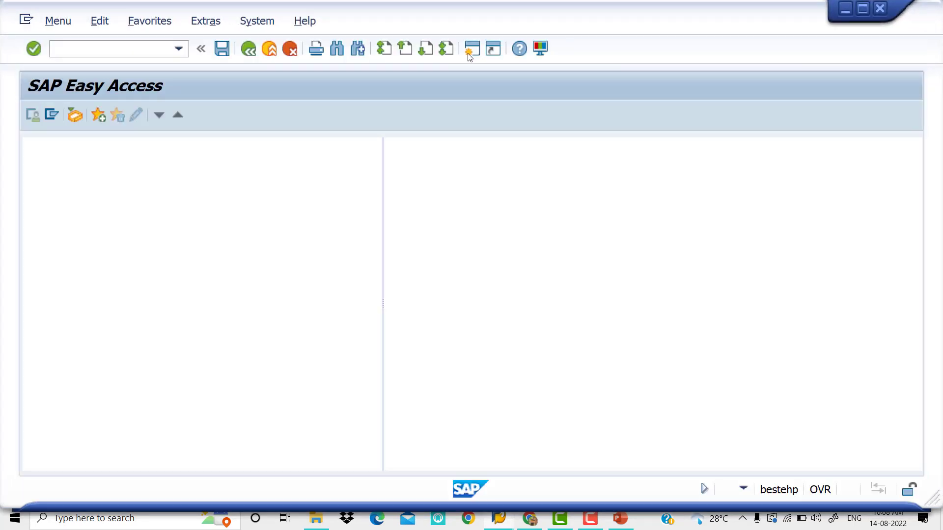
text(F110)
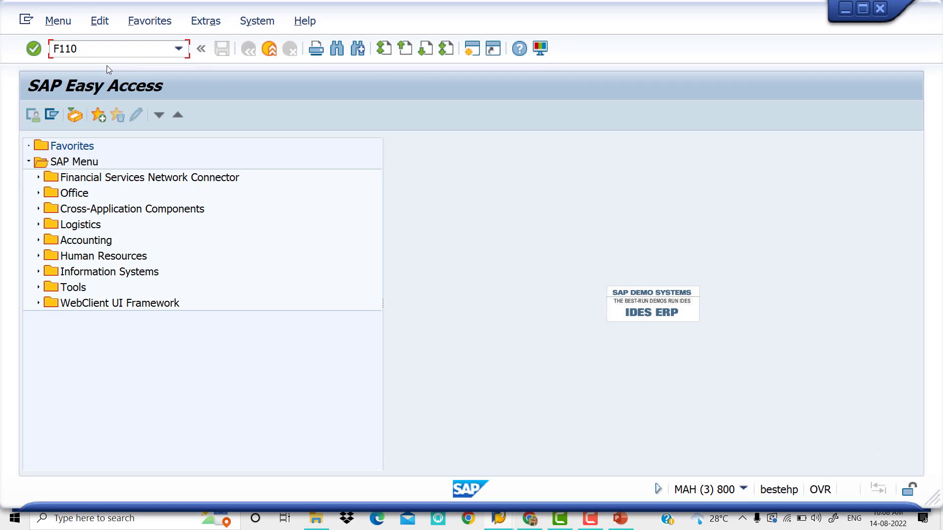
key(Return)
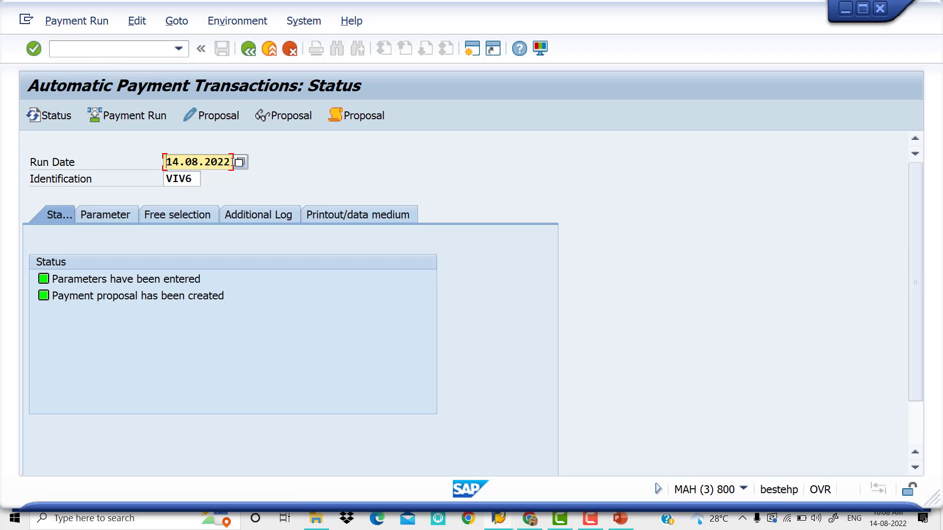
- Re-enter 14.08.2022 as the run date of the payment run
click(232, 162)
key(BackSpace)
key(BackSpace)
key(BackSpace)
key(BackSpace)
key(BackSpace)
key(BackSpace)
key(BackSpace)
key(BackSpace)
key(BackSpace)
key(BackSpace)
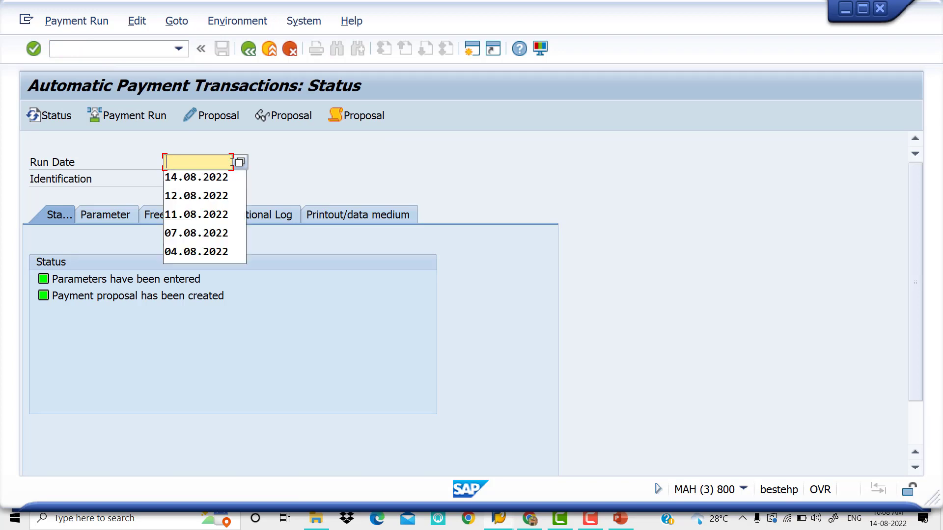
text(14)
key(Down)
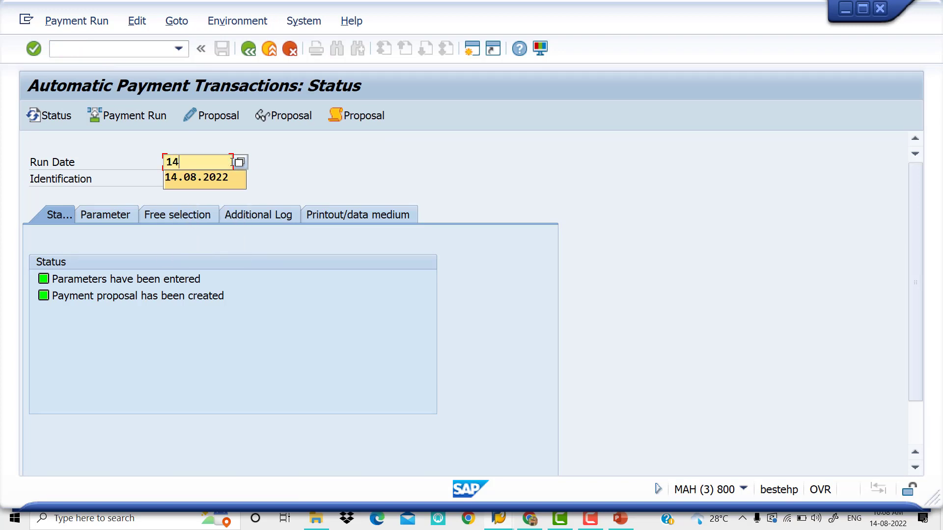
key(Return)
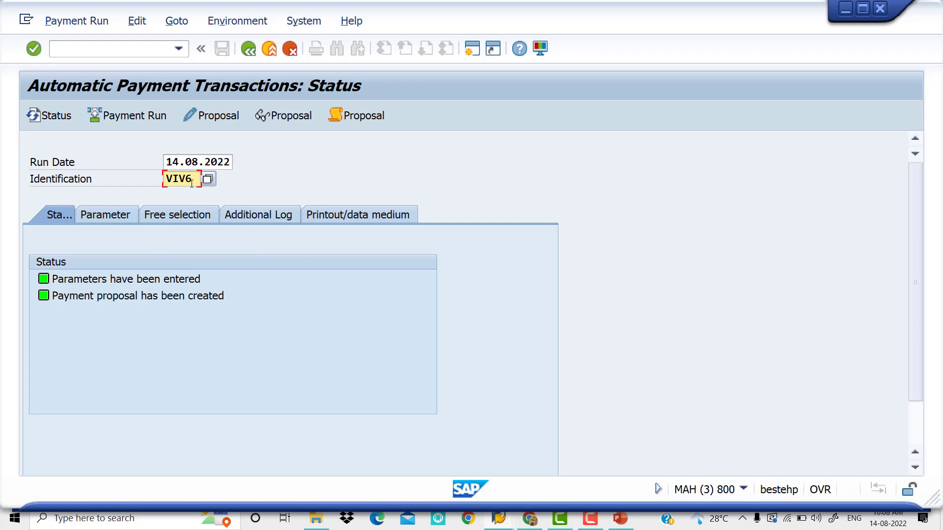
- Set the payment run identification to VI30
key(BackSpace)
key(BackSpace)
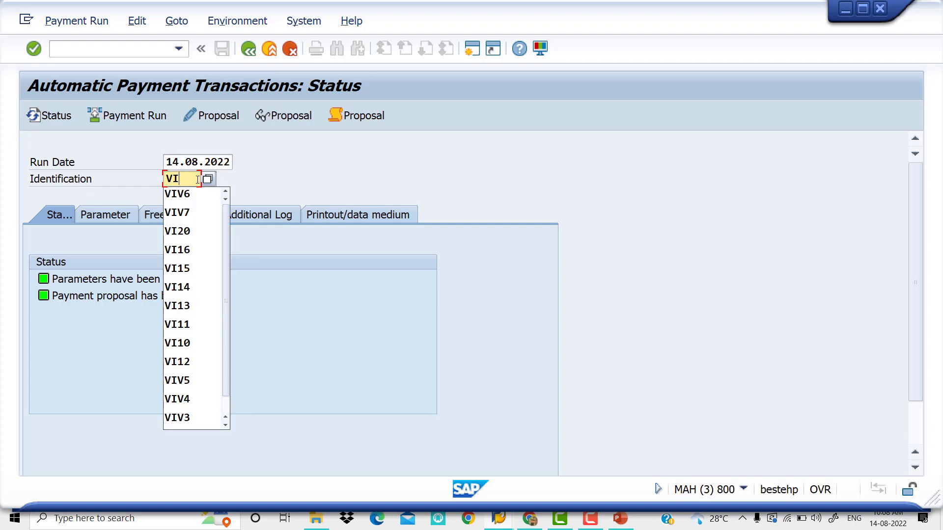
text(30)
key(Return)
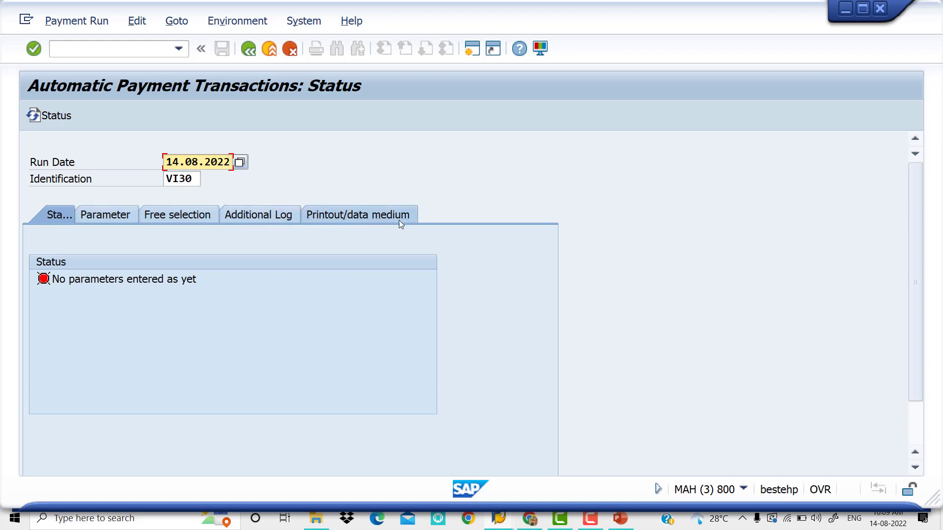
- Enter company code VIV1, payment method + and next posting date 20.08.2022 in the run's payments control parameters
click(108, 215)
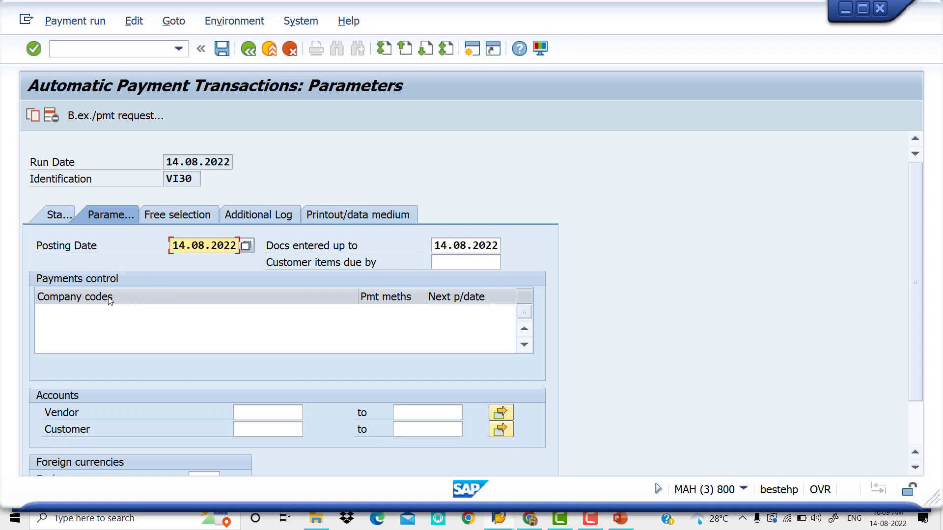
click(78, 312)
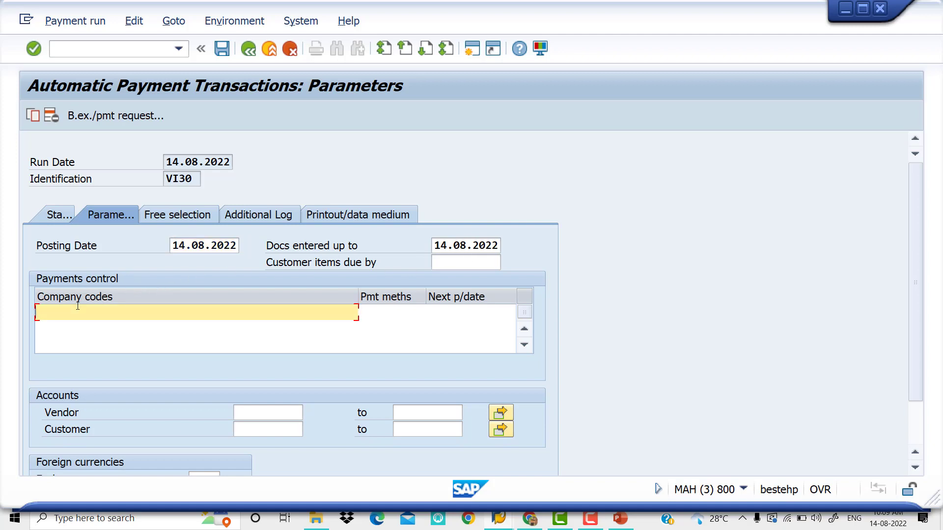
text(VIV1)
key(Tab)
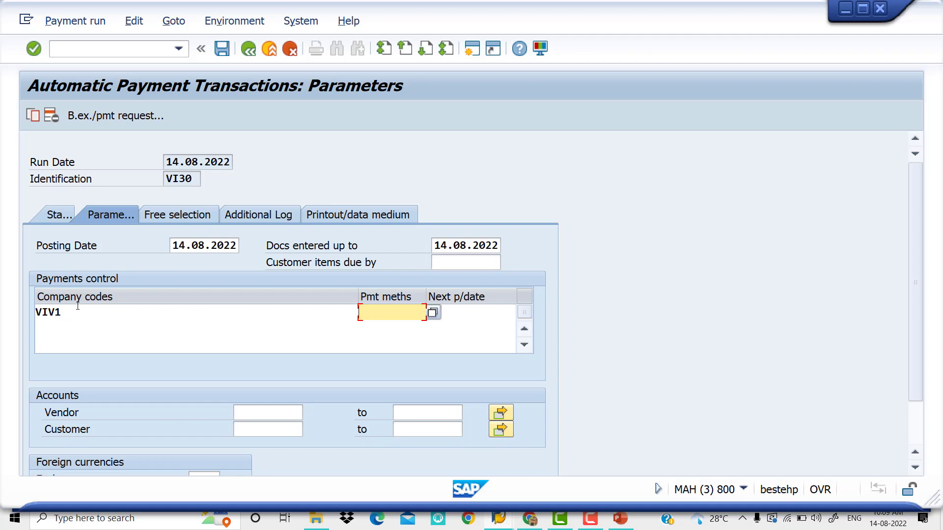
text(+)
key(Tab)
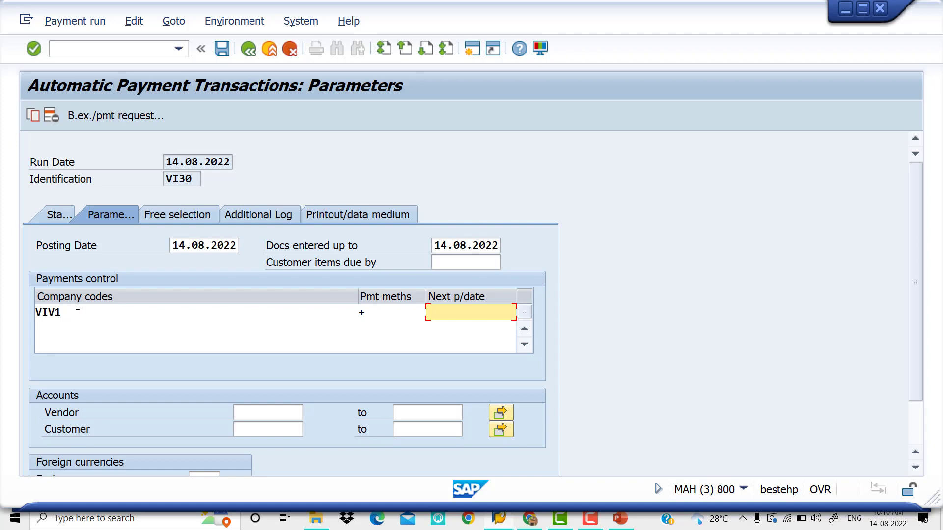
text(20.08.2022)
- Look up SWARNA TRADERS in the company code's vendor list and assign it as the vendor for the payment run
key(Tab)
key(Tab)
key(Tab)
key(Tab)
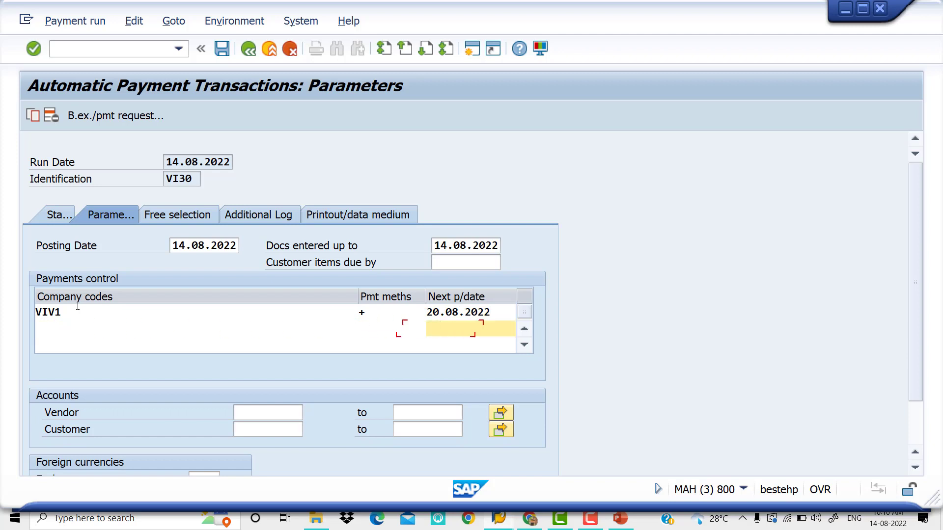
key(Tab)
key(Tab)
key(Tab)
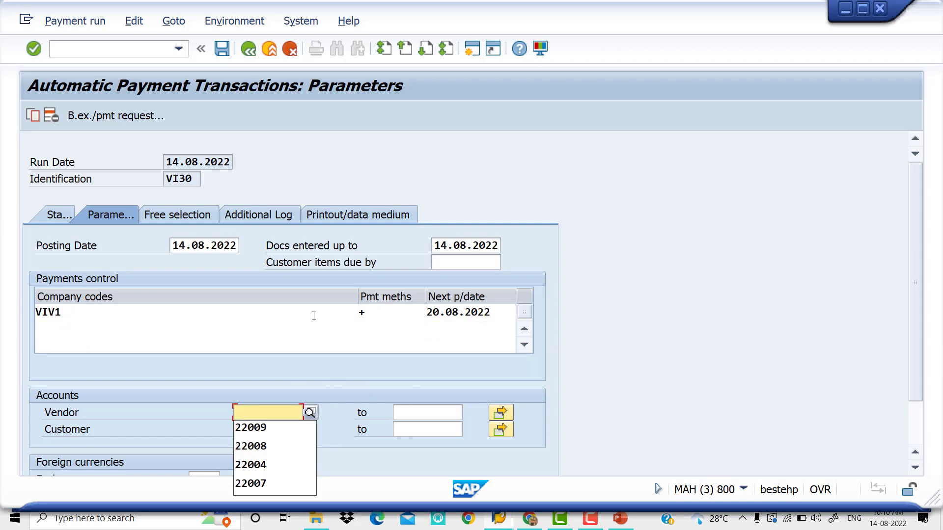
click(311, 413)
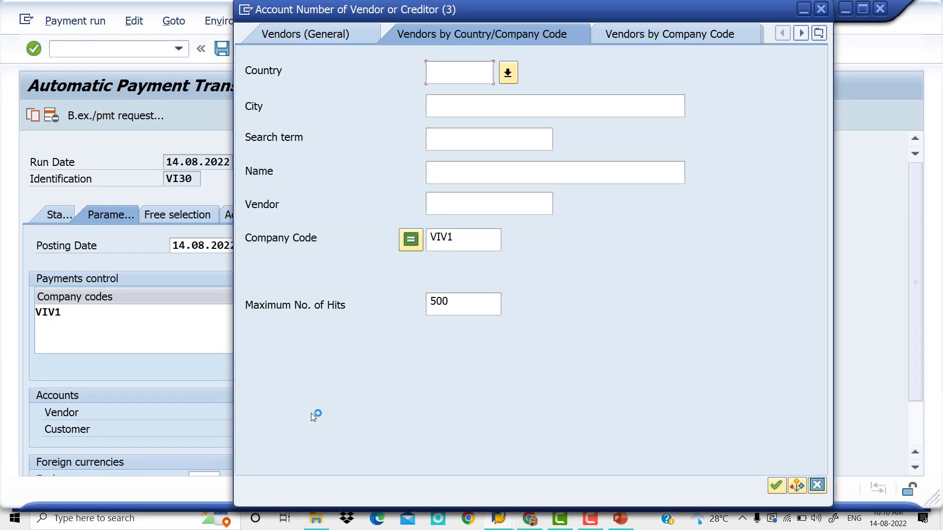
key(Return)
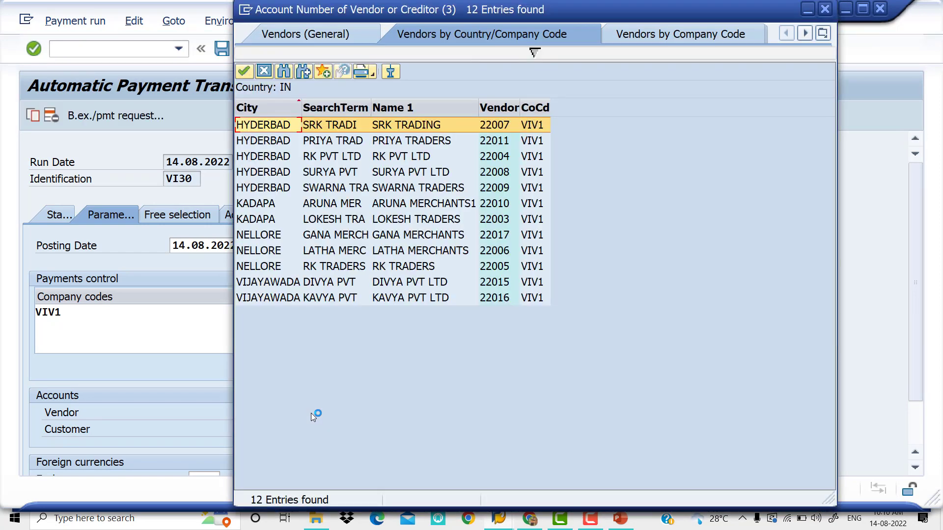
key(Down)
key(Down)
key(Down)
key(Down)
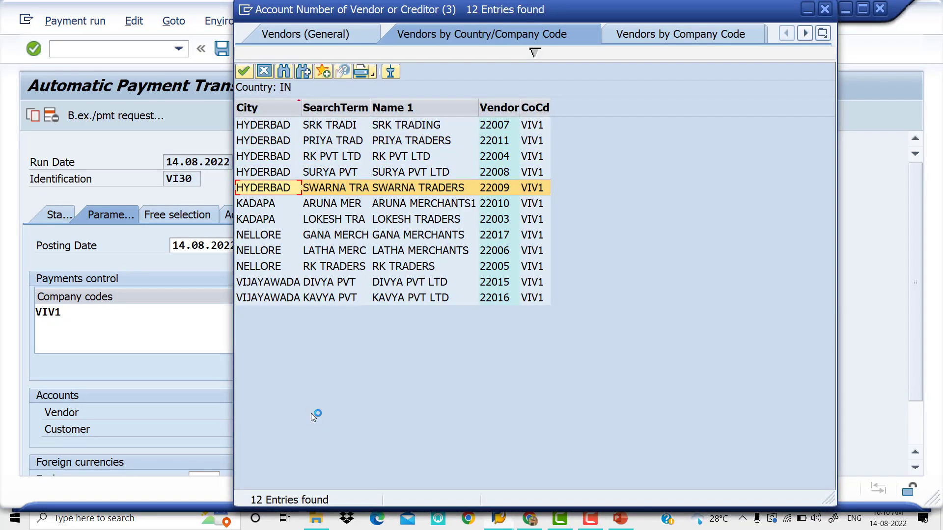
key(Return)
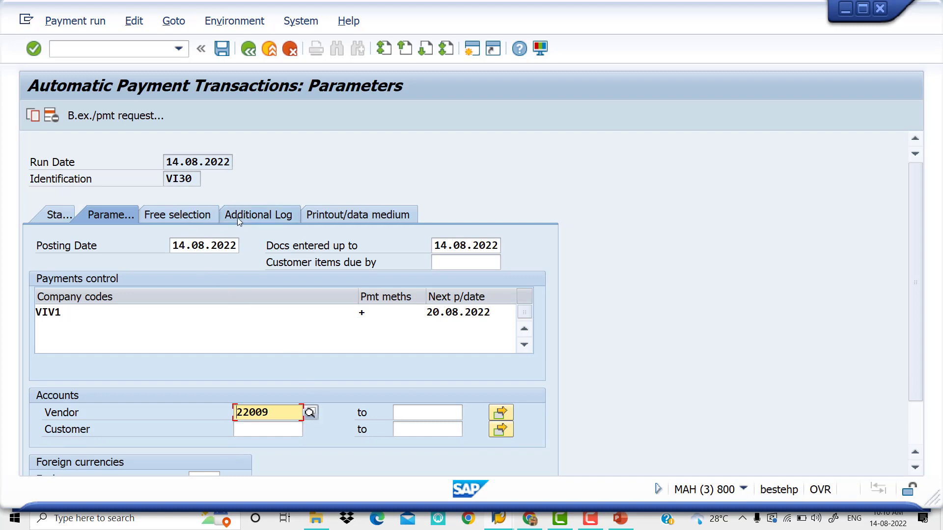
- Log the due date check and payment method selection in all cases for vendor SWARNA TRADERS, and save the run parameters
click(259, 215)
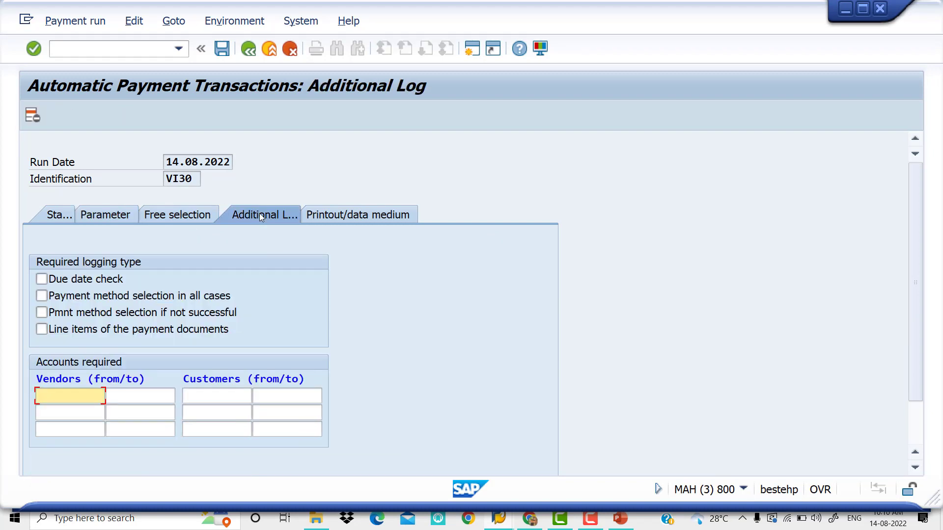
click(43, 280)
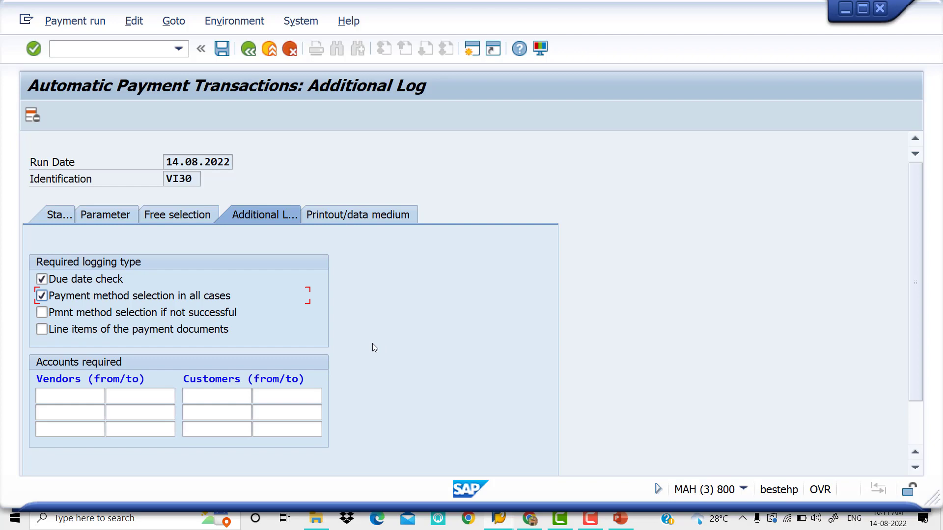
click(63, 395)
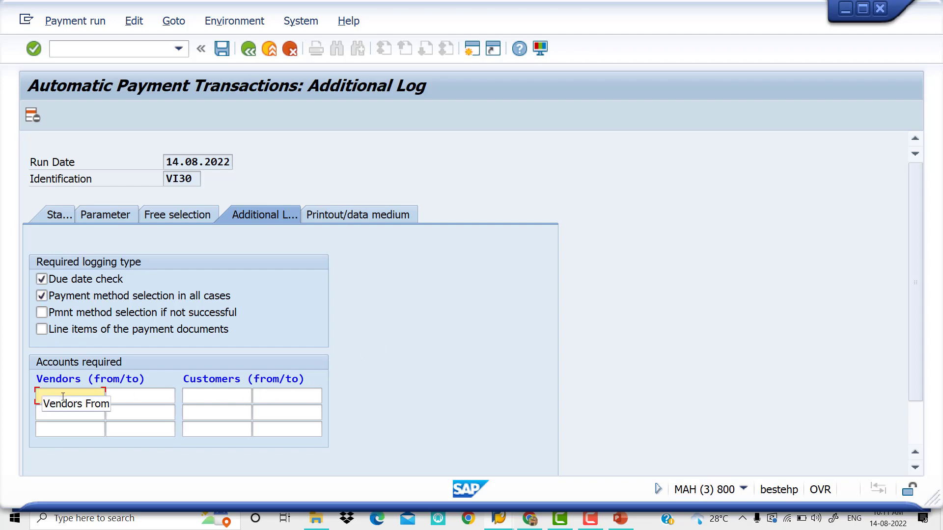
click(63, 396)
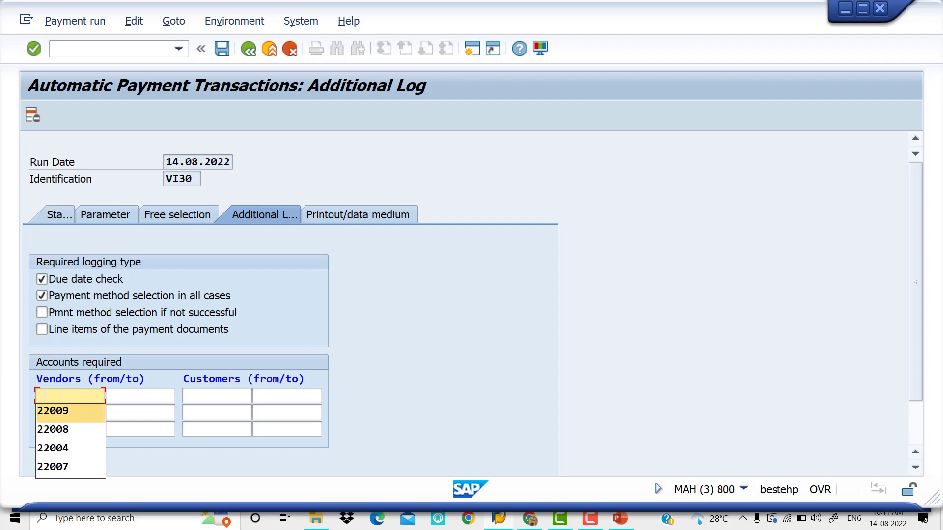
key(Tab)
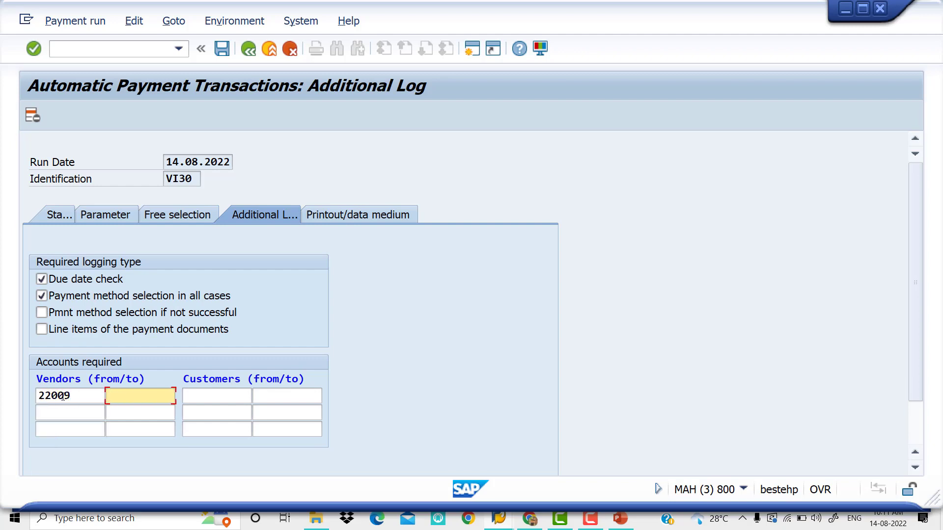
click(64, 217)
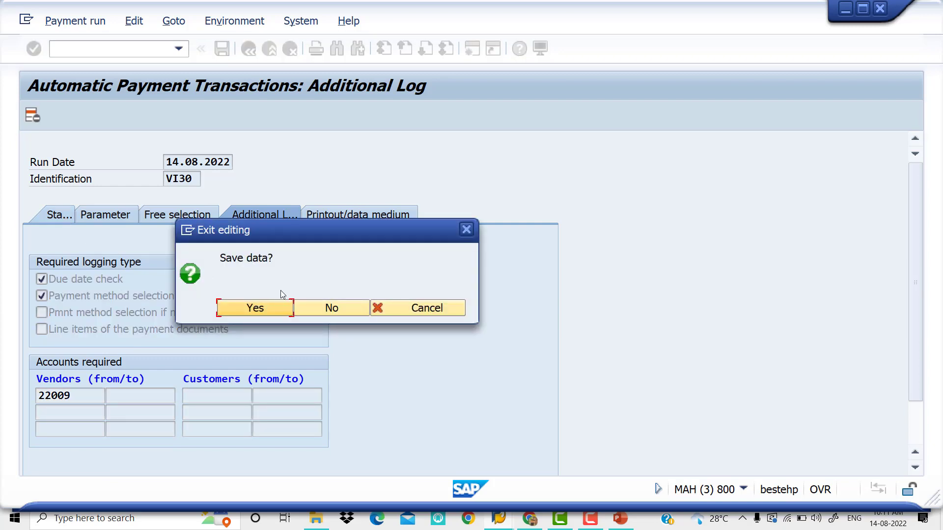
click(255, 308)
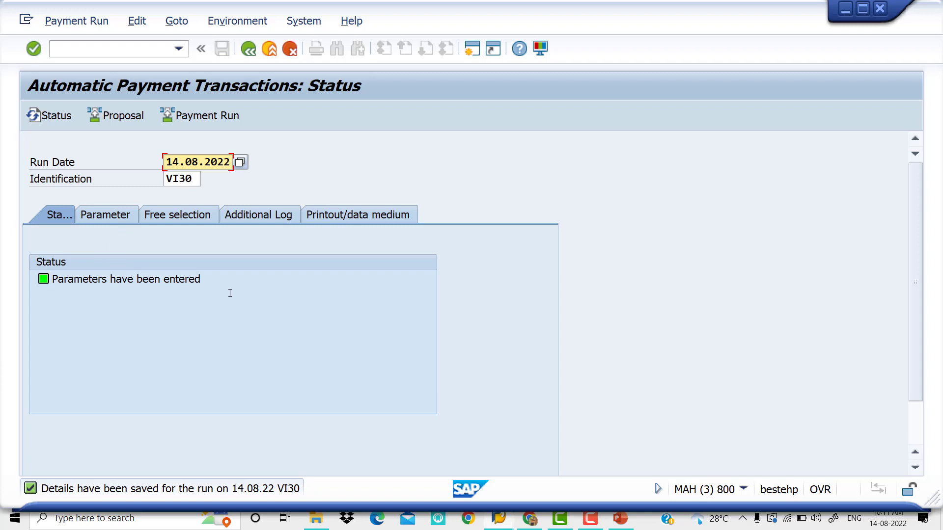
- Schedule the payment proposal to start immediately and refresh the run status
click(131, 118)
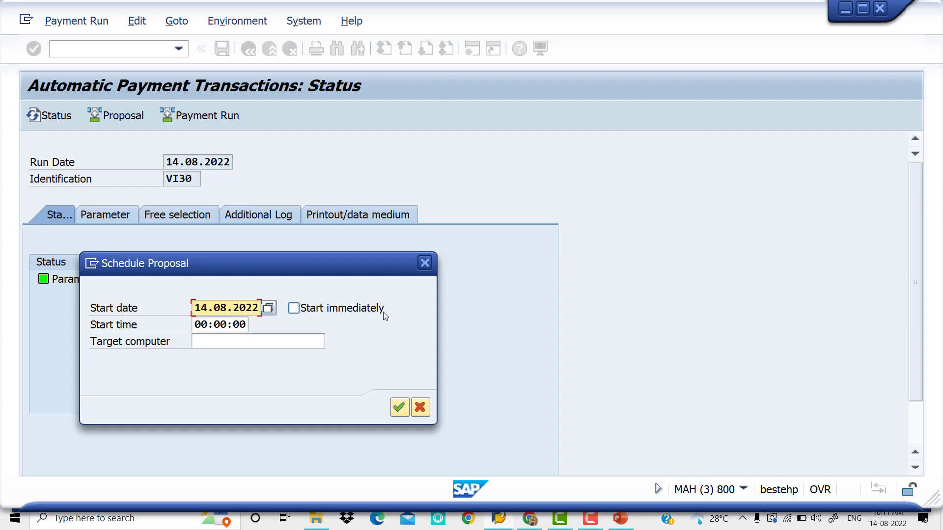
click(297, 310)
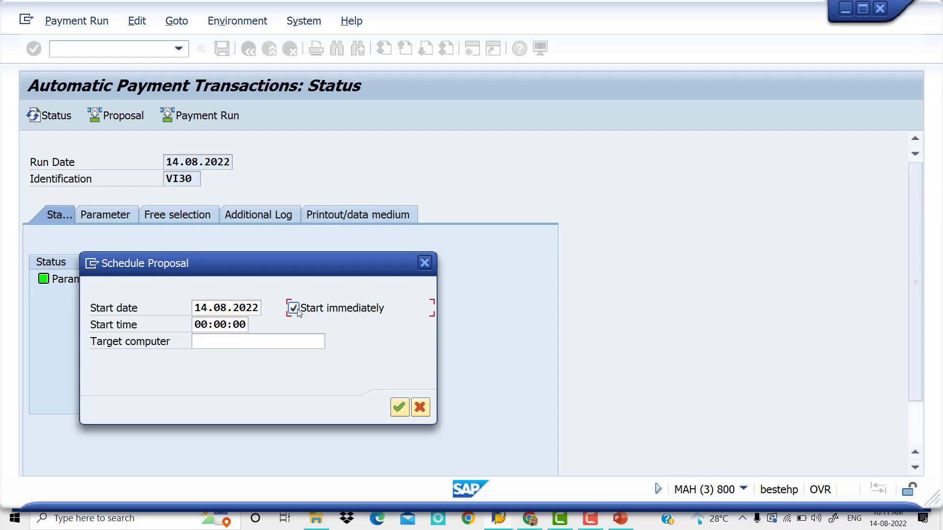
click(399, 407)
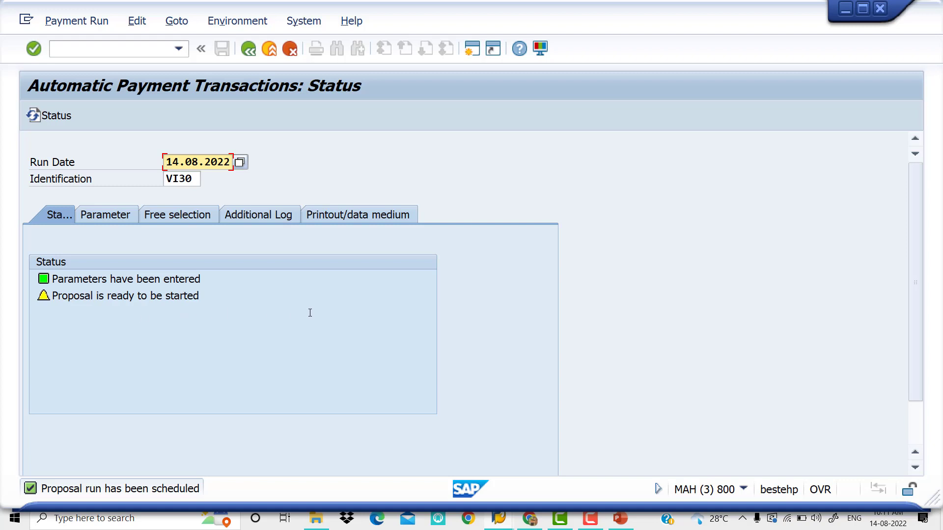
key(Return)
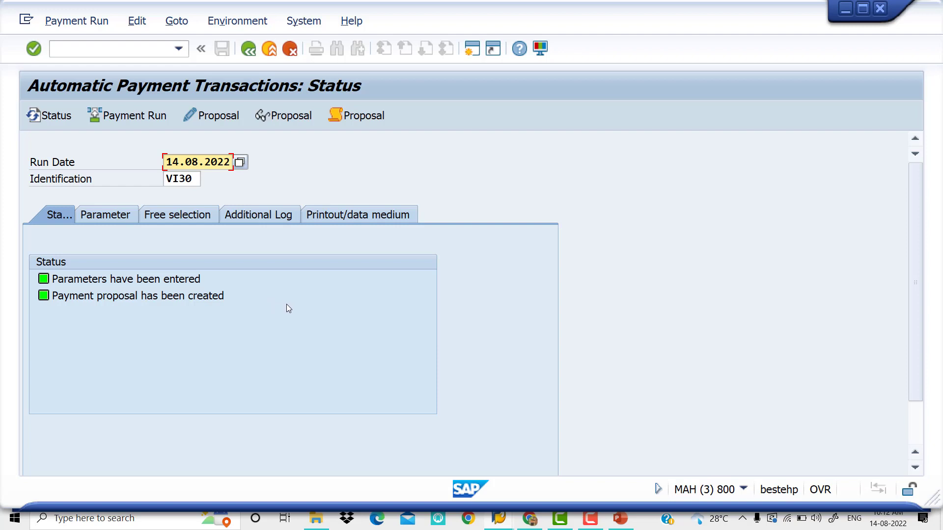
- Open the payment proposal for editing and confirm the accounting clerk selection
click(219, 117)
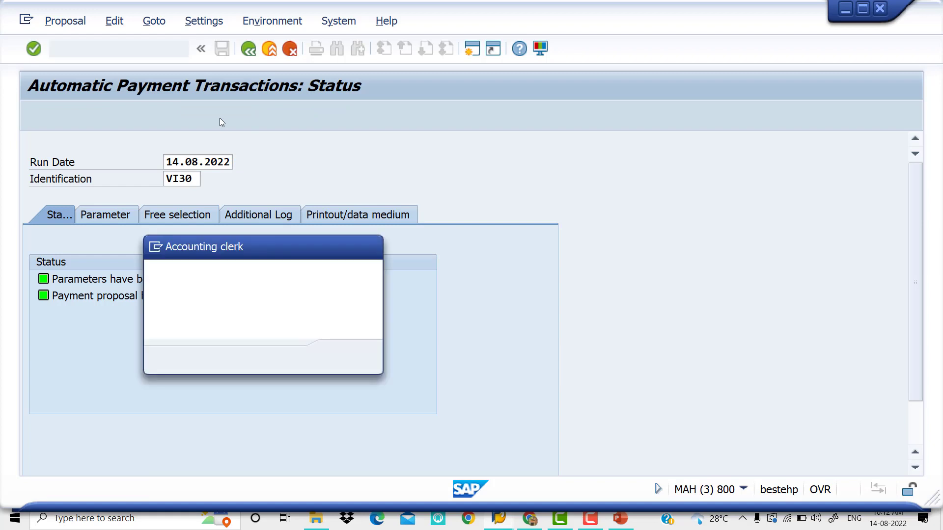
click(343, 359)
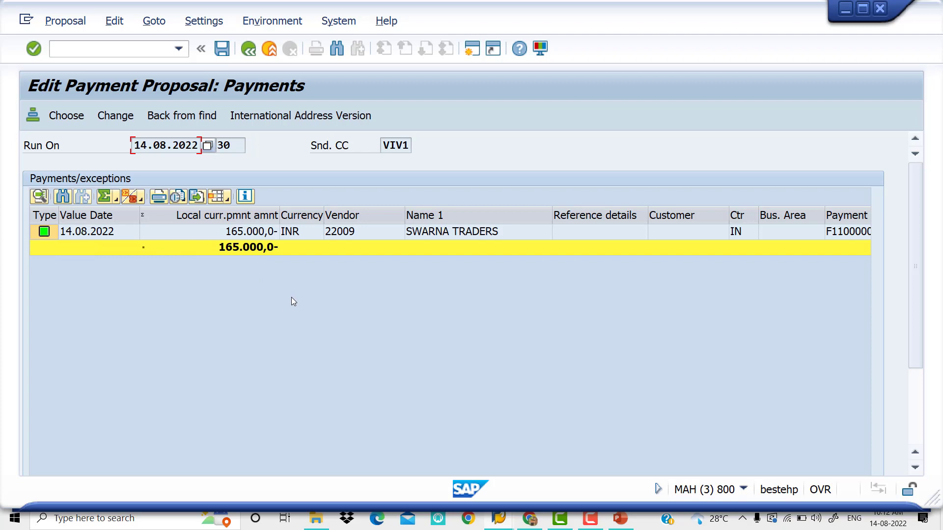
- Review the open items in the proposed payment to SWARNA TRADERS and return to the payment run status
double_click(366, 234)
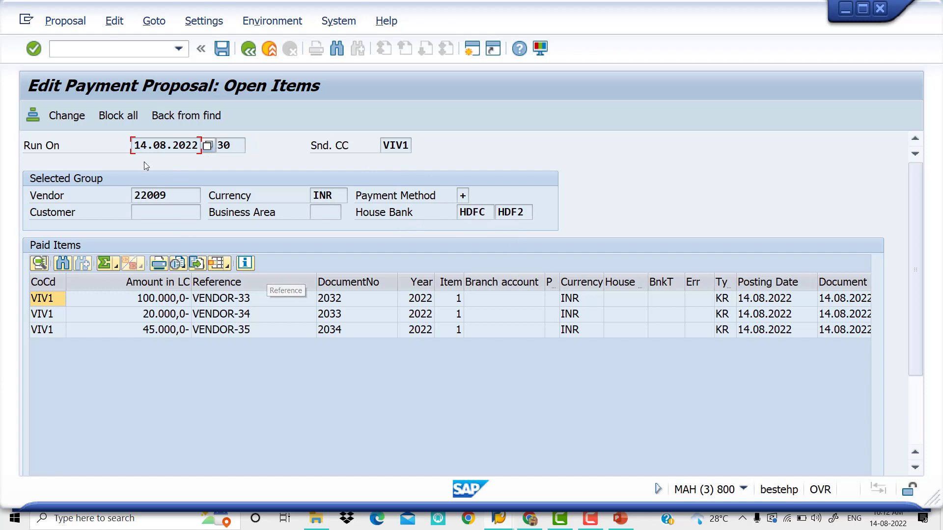
click(249, 49)
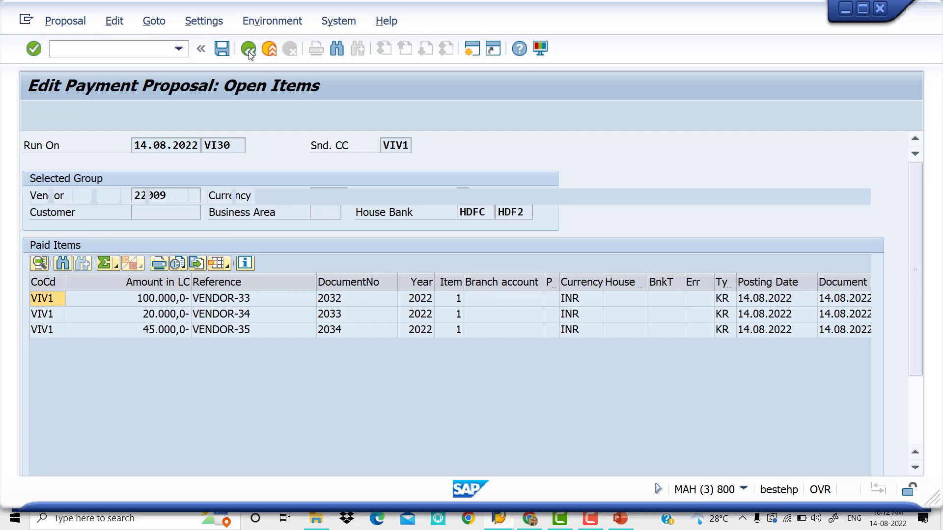
click(249, 49)
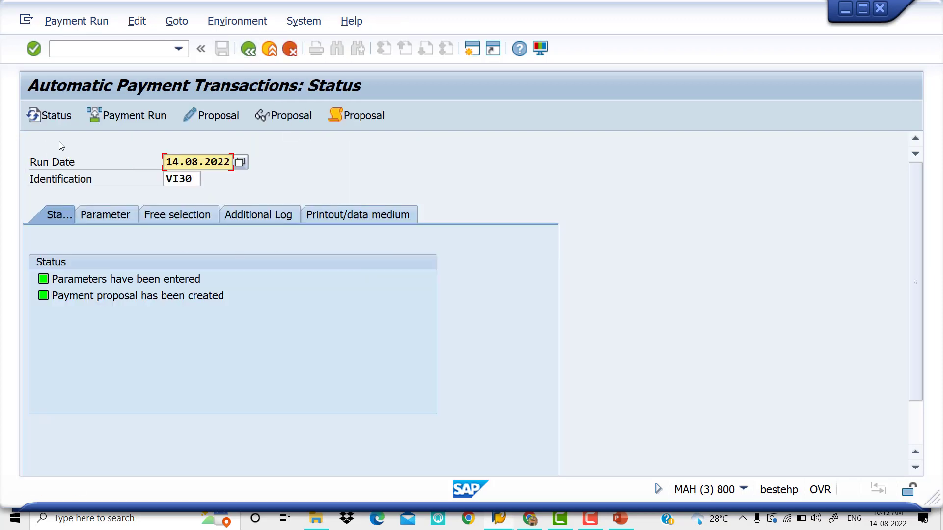
- Schedule payment run VI30 to start immediately and refresh its status
click(141, 116)
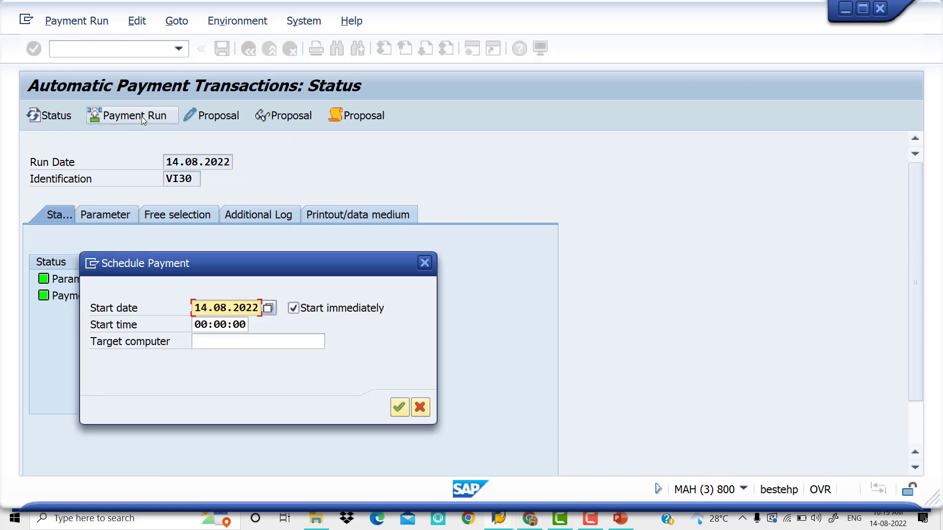
click(399, 407)
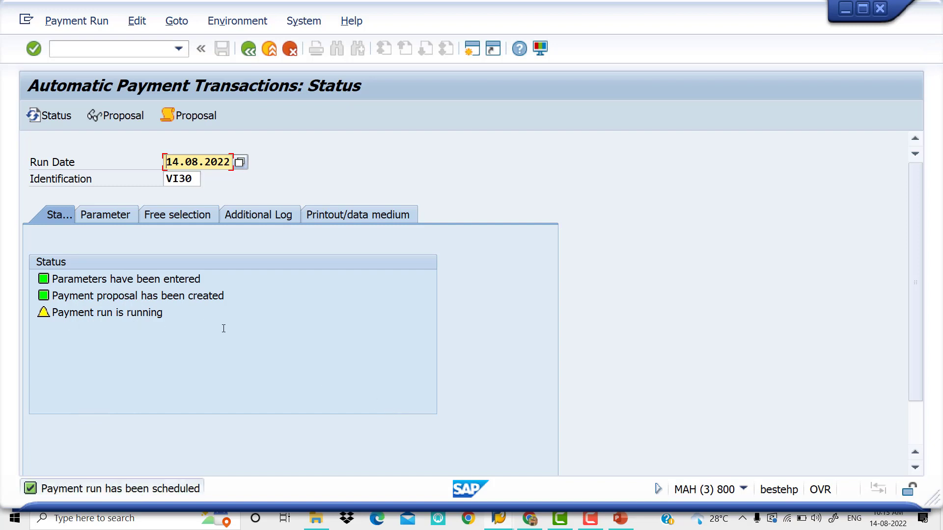
key(Return)
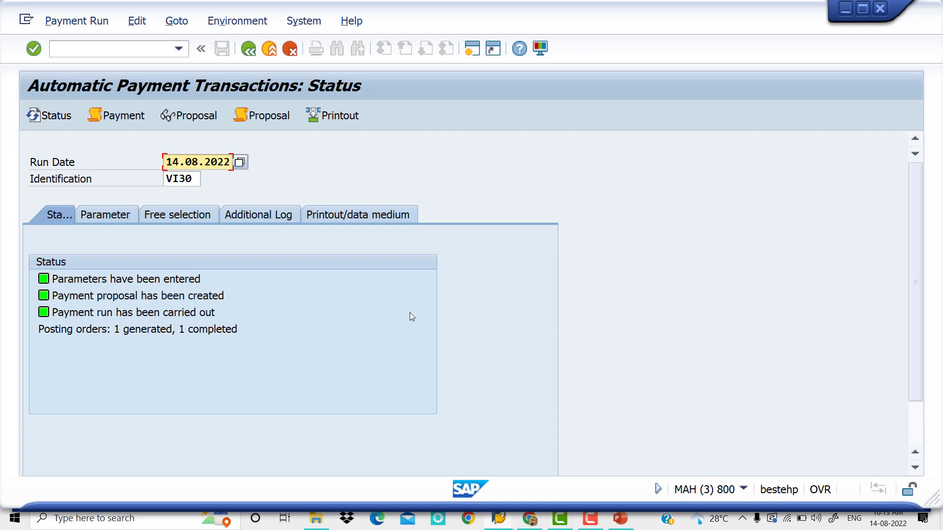
- Refresh the vendor line item display for SWARNA TRADERS in the other session to check for remaining open items
key(alt+Tab)
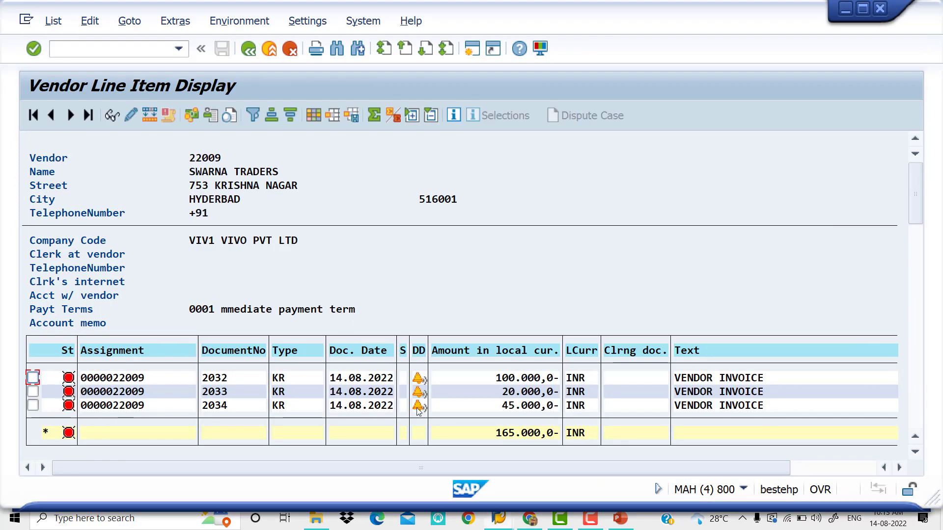
click(64, 29)
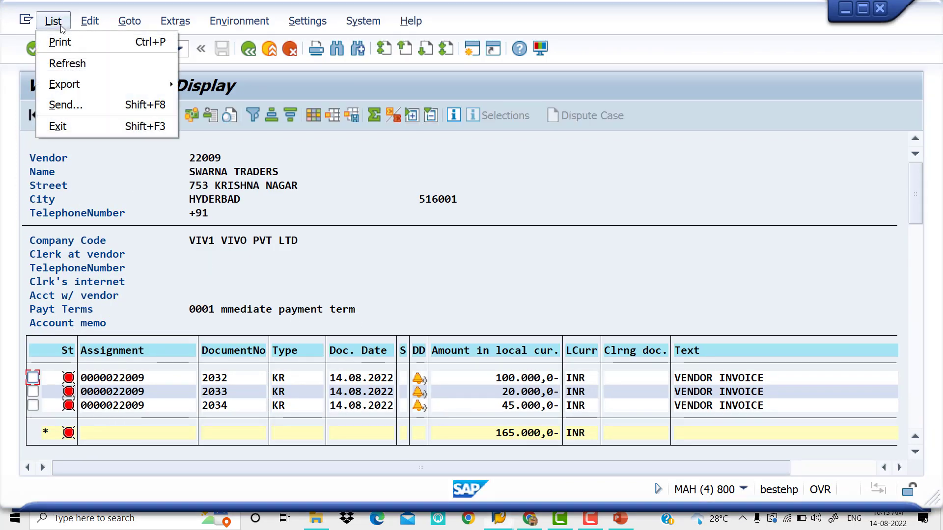
click(70, 67)
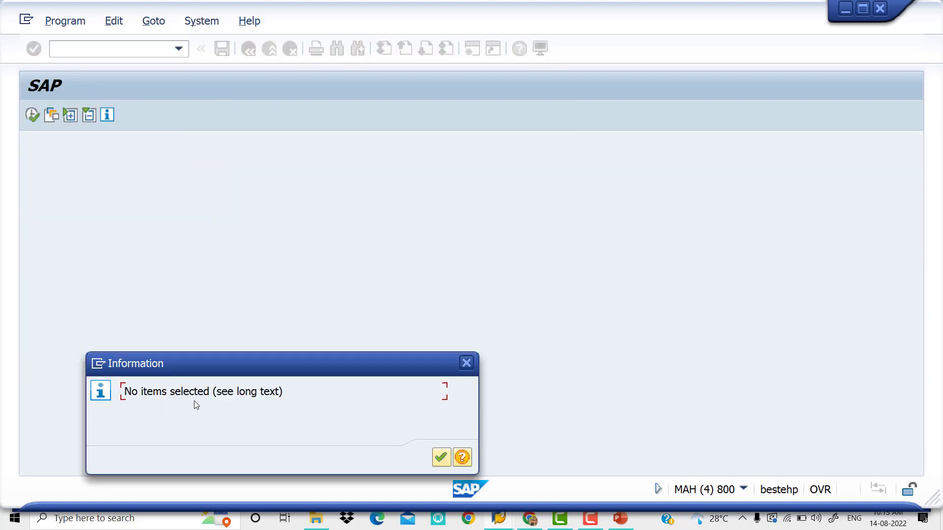
click(440, 458)
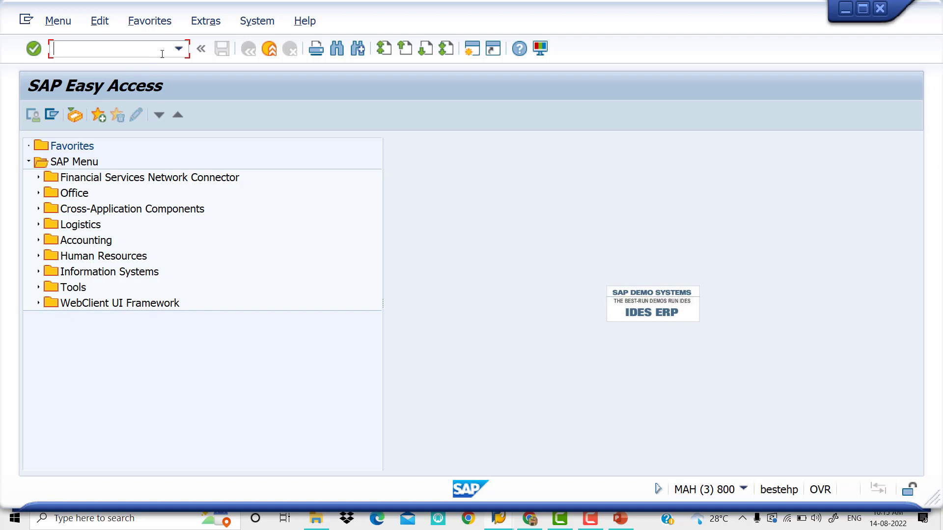
- Start a vendor invoice with transaction FB60 and assign SWARNA TRADERS from company code VIV1's vendor list
text(FB60)
key(Return)
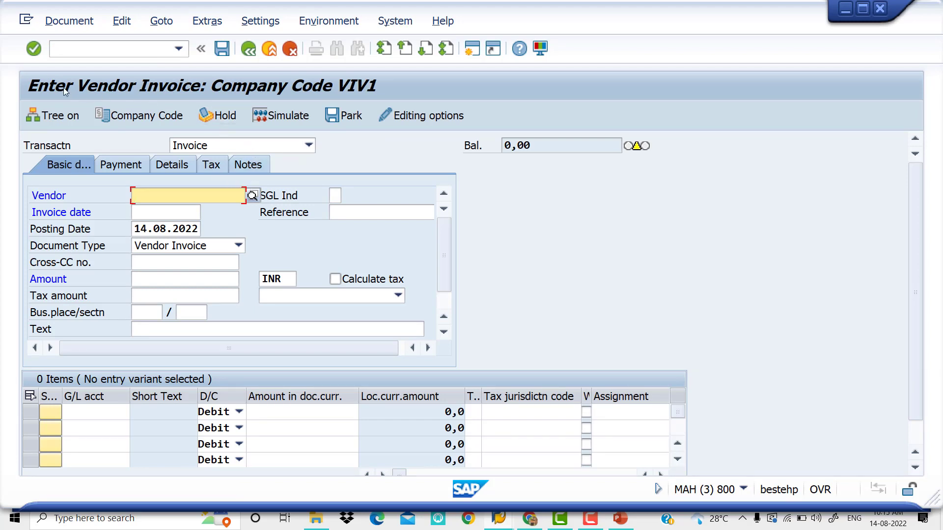
click(253, 195)
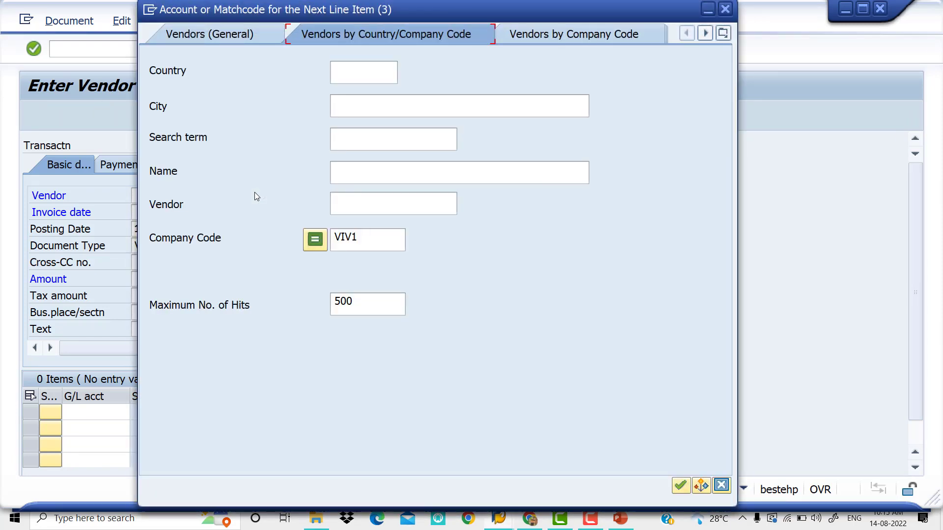
key(Return)
key(Down)
key(Down)
key(Down)
key(Down)
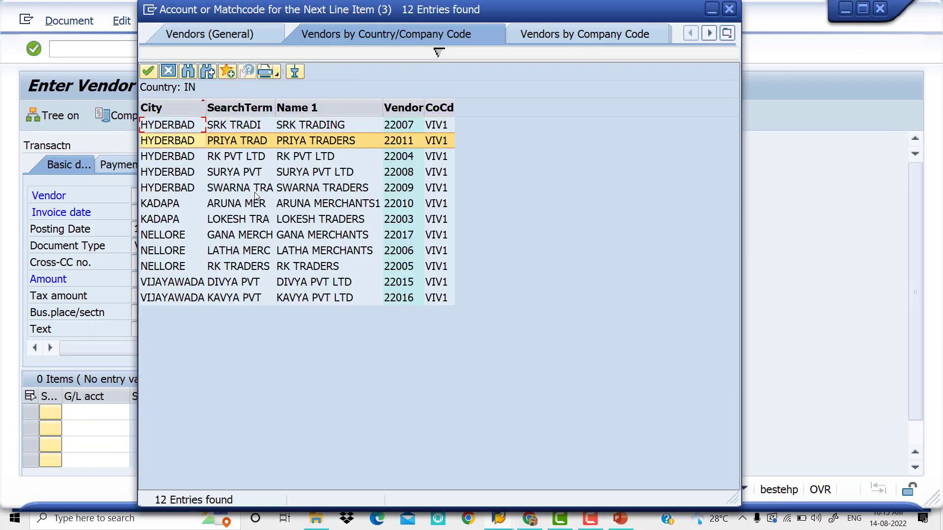
key(Return)
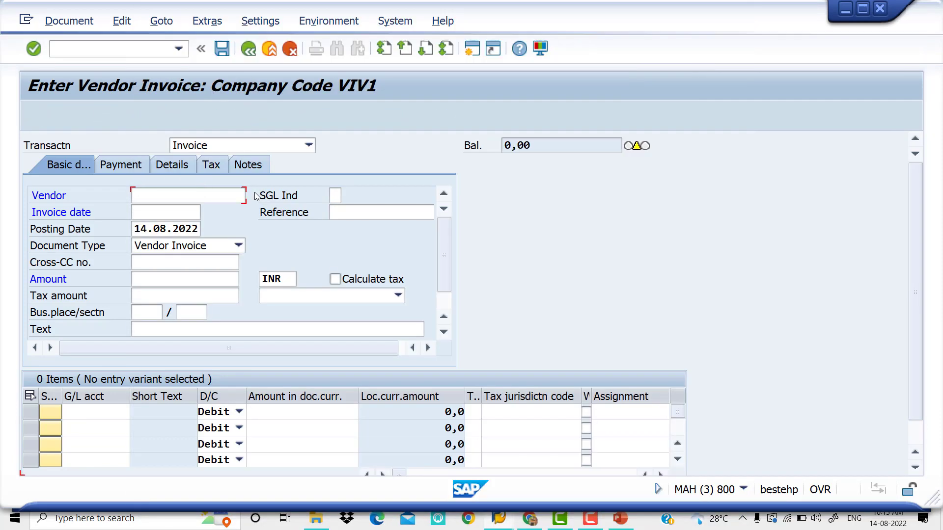
- Set the invoice date to 14.08.2022 and the reference to VENDOR-36
key(Down)
key(Down)
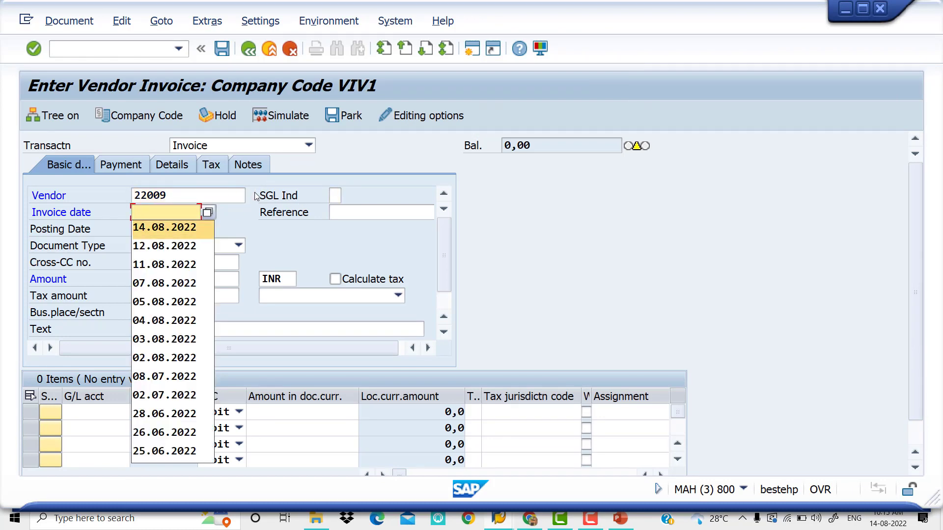
key(Tab)
key(Down)
key(Down)
key(Tab)
click(410, 216)
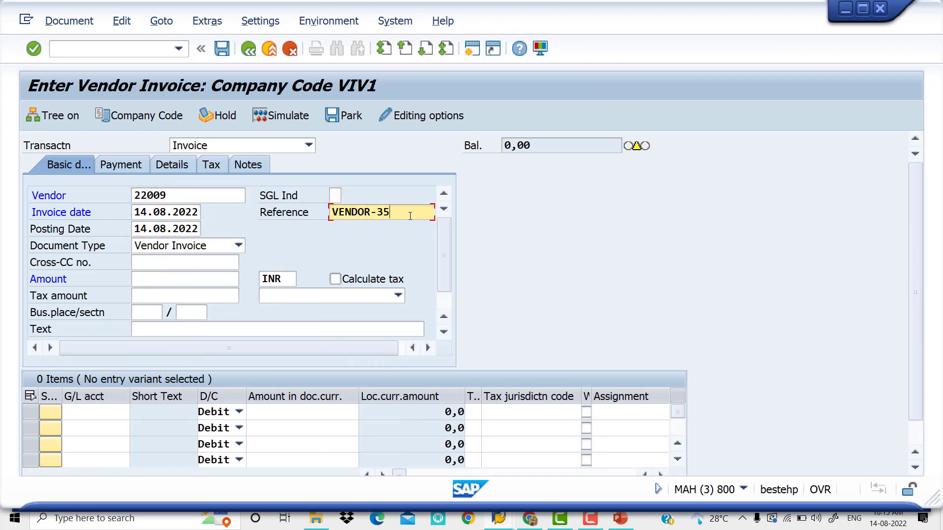
key(BackSpace)
key(Tab)
key(Tab)
key(Tab)
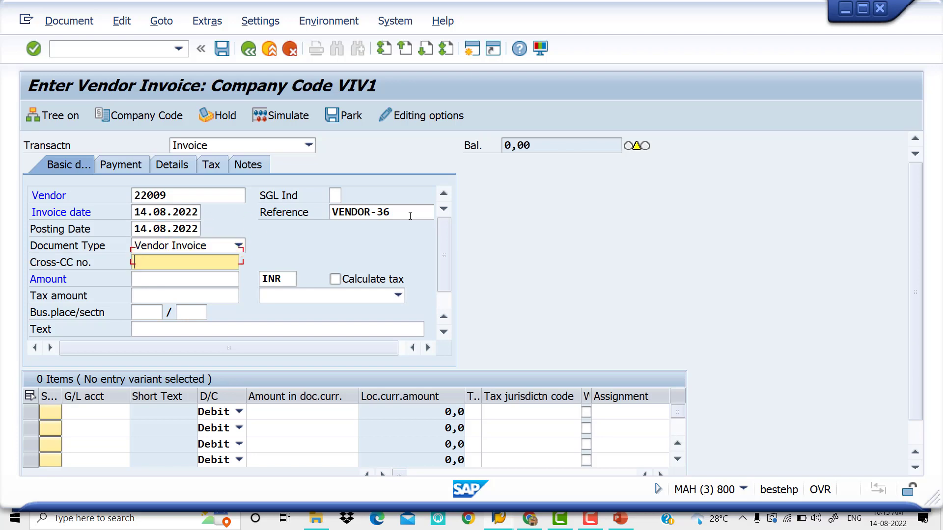
- Set the invoice amount to 20000 INR and the header text to VENDOR INVOICE
key(Down)
key(Down)
key(Down)
key(Return)
key(Tab)
key(Tab)
key(Tab)
key(Tab)
key(Tab)
key(Tab)
key(Tab)
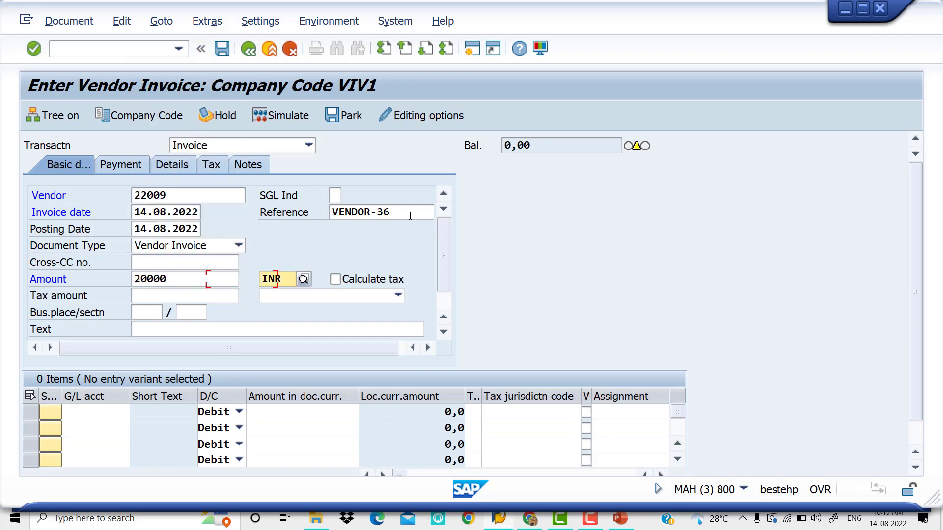
key(Down)
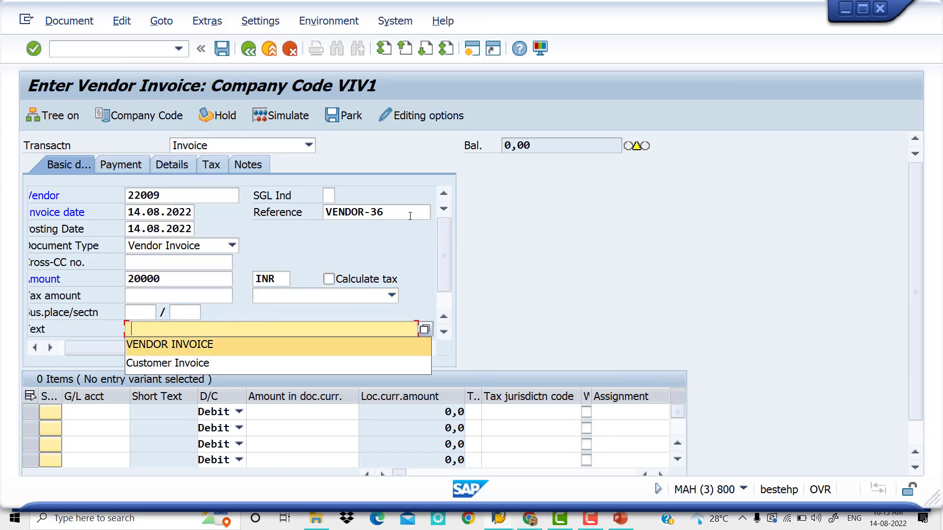
key(Return)
- Enter a debit line item of 20000 on G/L account 200001
key(Tab)
key(Down)
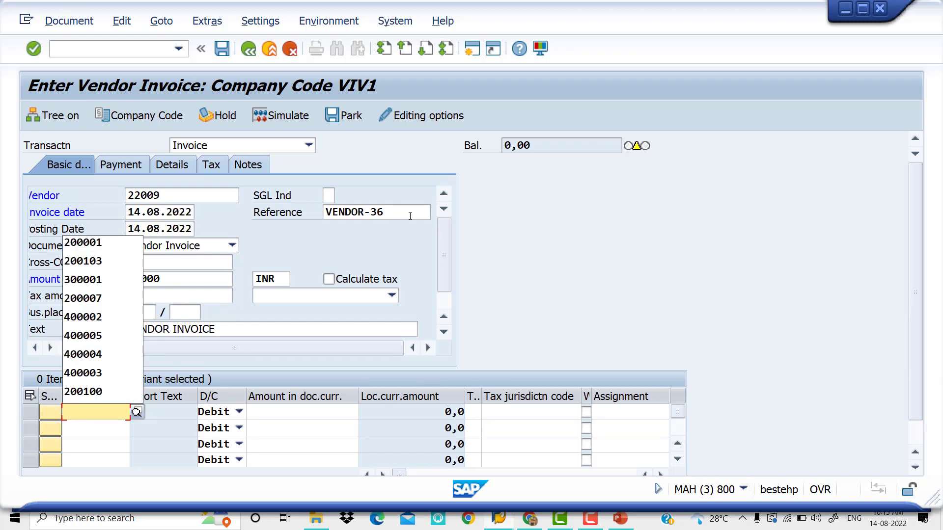
key(Down)
key(Return)
key(Tab)
key(Tab)
key(Down)
key(Down)
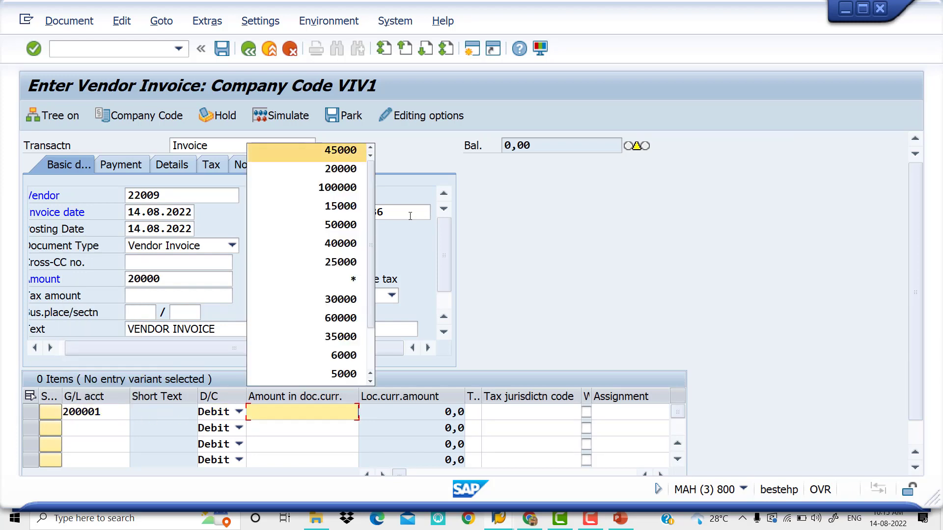
key(Down)
key(Return)
- Give the 20000 line item the value date 14.08.2022 and the text Raw Material
key(Tab)
key(Tab)
key(Tab)
key(Tab)
key(Tab)
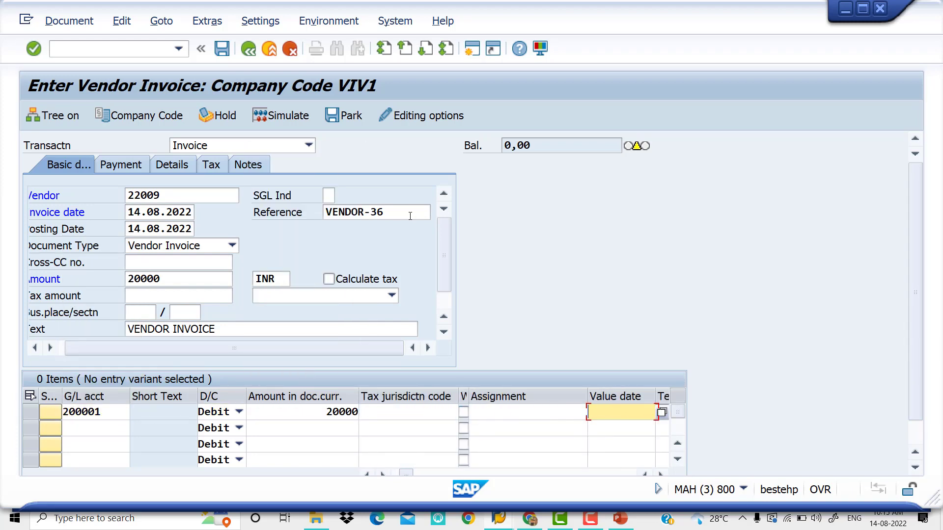
key(Down)
key(Down)
key(Return)
key(Tab)
key(Down)
key(Down)
key(Return)
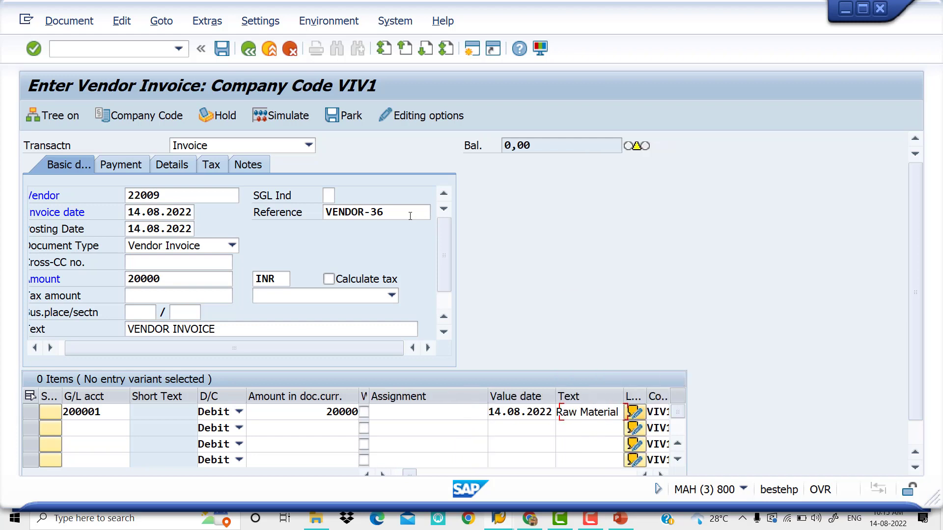
- Assign business area VIV0 to the line item, and simulate and post the VENDOR-36 invoice
key(Tab)
key(Tab)
key(Tab)
key(Down)
key(Return)
key(Tab)
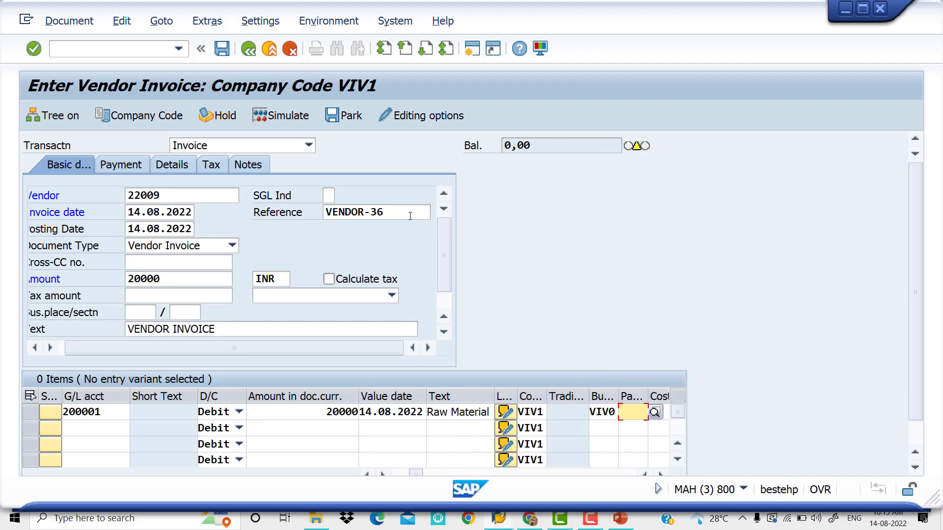
click(290, 115)
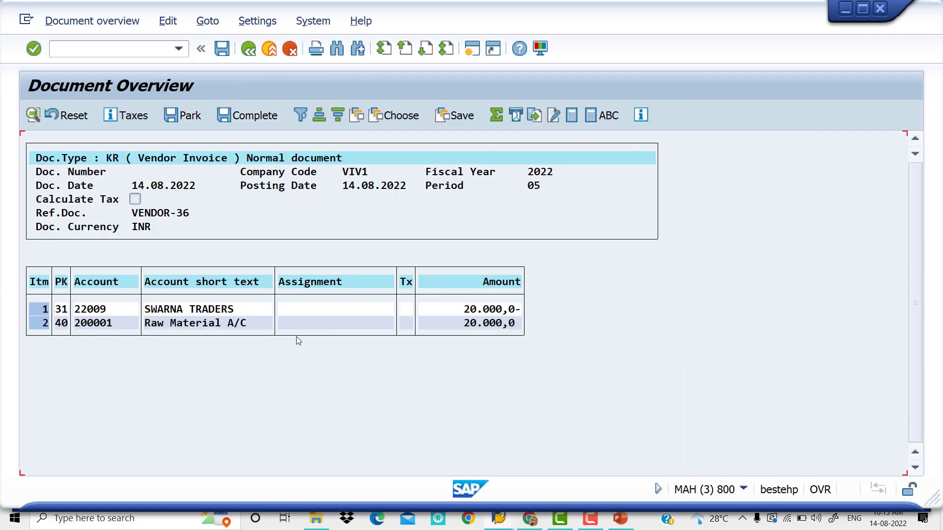
click(222, 48)
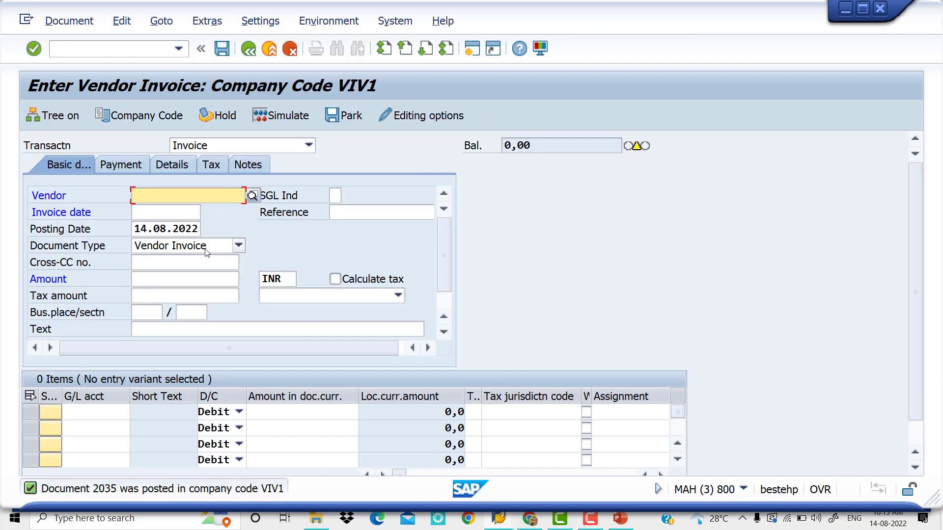
- Begin a second vendor invoice for SWARNA TRADERS with the invoice date 14.08.2022
key(Down)
key(Down)
key(Return)
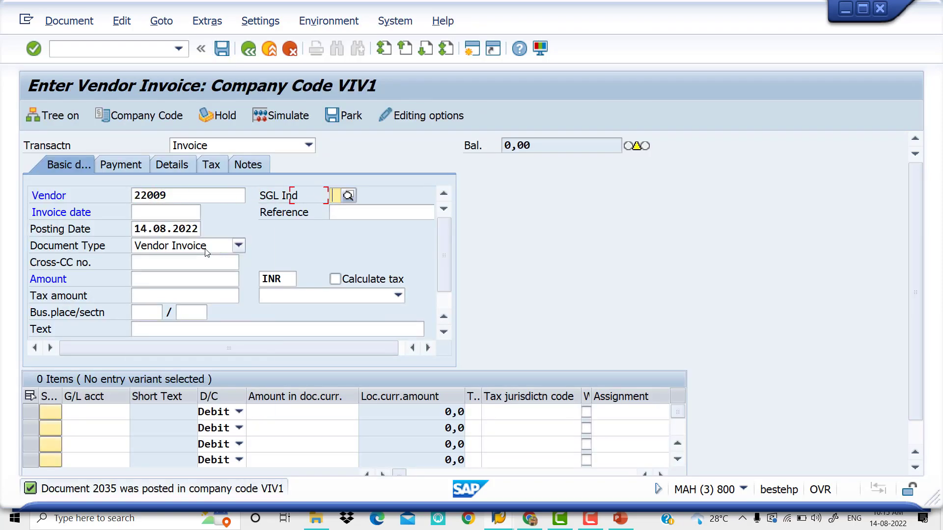
key(Tab)
key(Down)
key(Down)
key(Return)
- Set the second invoice's reference to VENDOR-37
key(Tab)
key(Down)
key(Down)
key(Return)
key(Tab)
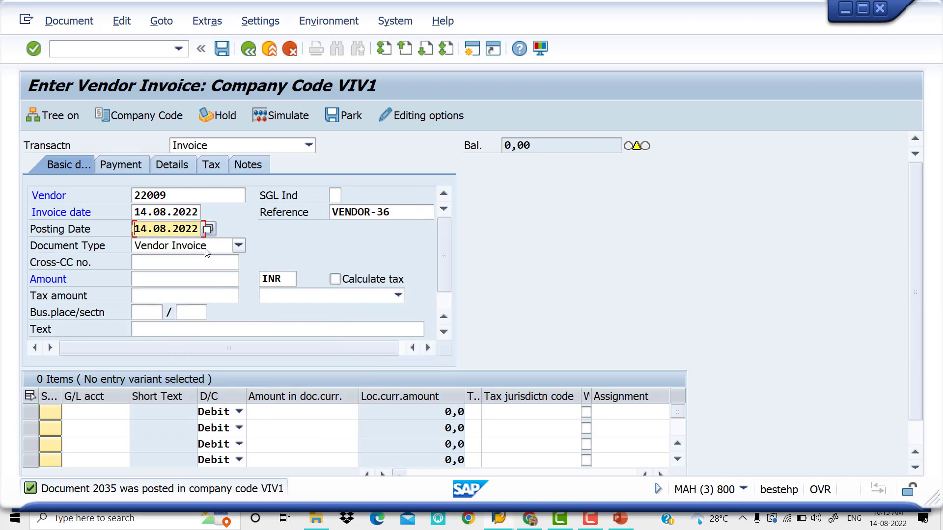
click(397, 211)
key(BackSpace)
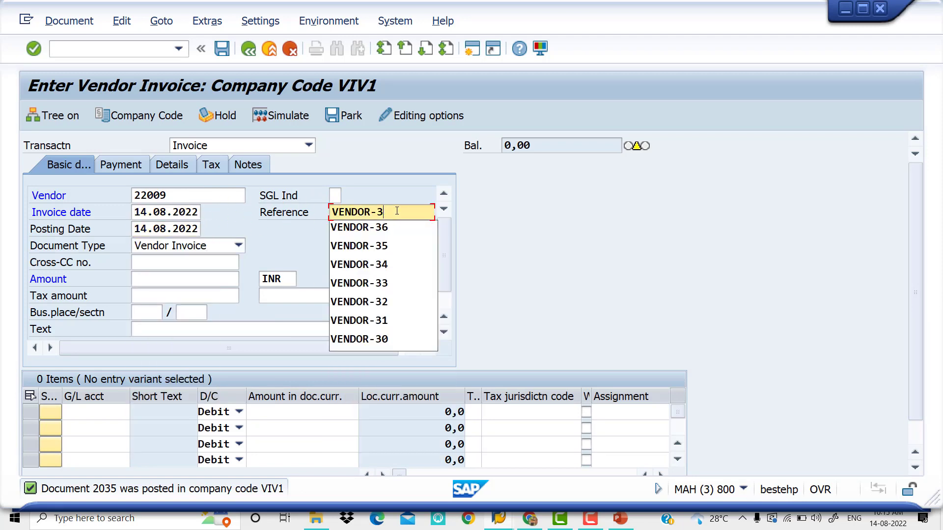
text(7)
- Set the second invoice's amount to 45000 INR and its header text to VENDOR INVOICE
key(Tab)
key(Tab)
key(Tab)
key(Tab)
key(Down)
key(Down)
key(Down)
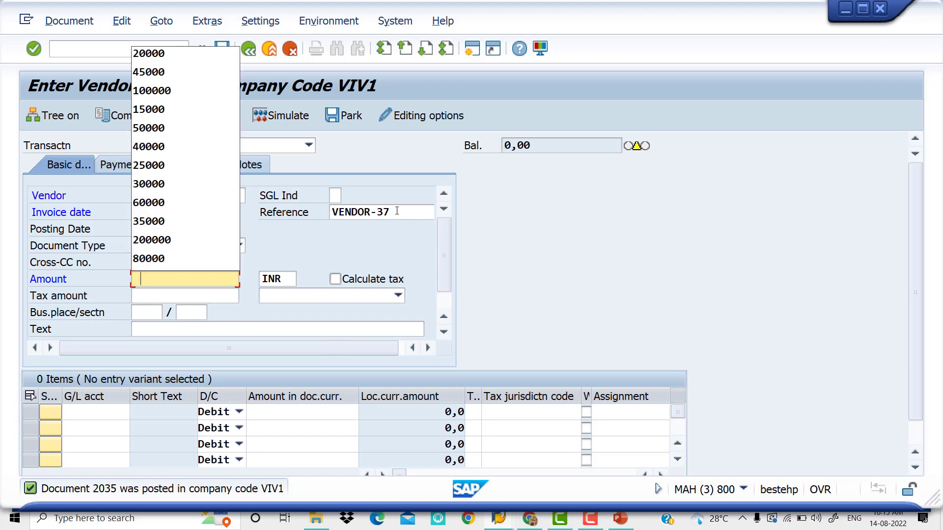
key(Return)
key(Tab)
key(Tab)
key(Tab)
key(Tab)
key(Tab)
key(Tab)
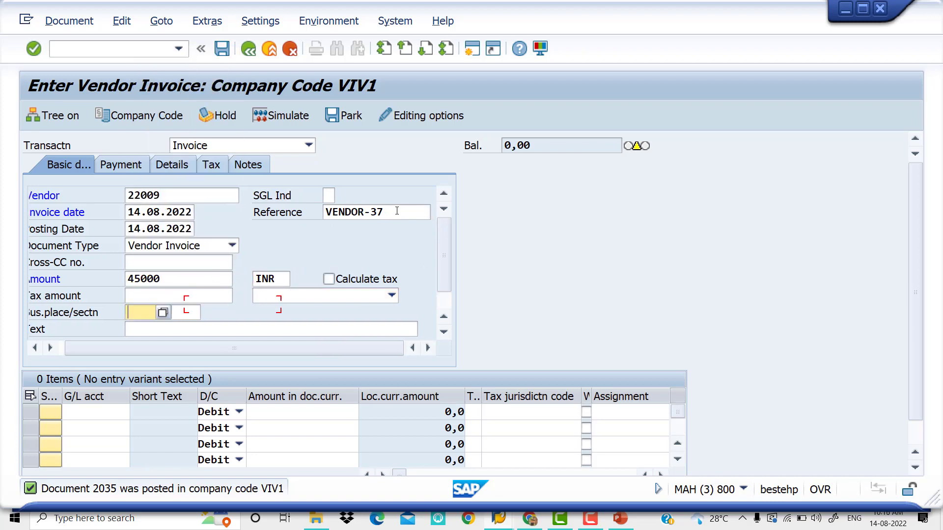
key(Down)
key(Tab)
- Enter a debit line item of 45000 on G/L account 200001
key(Tab)
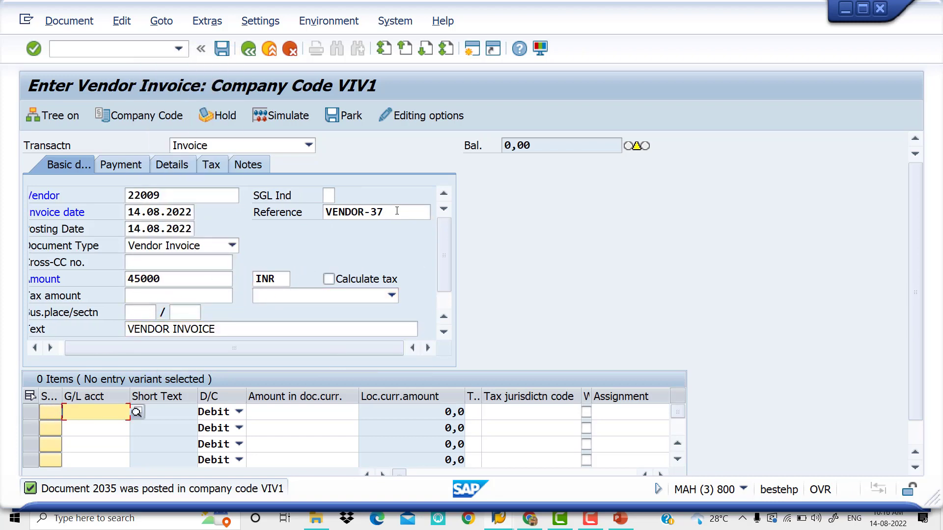
key(space)
key(Down)
key(Tab)
key(Tab)
key(Down)
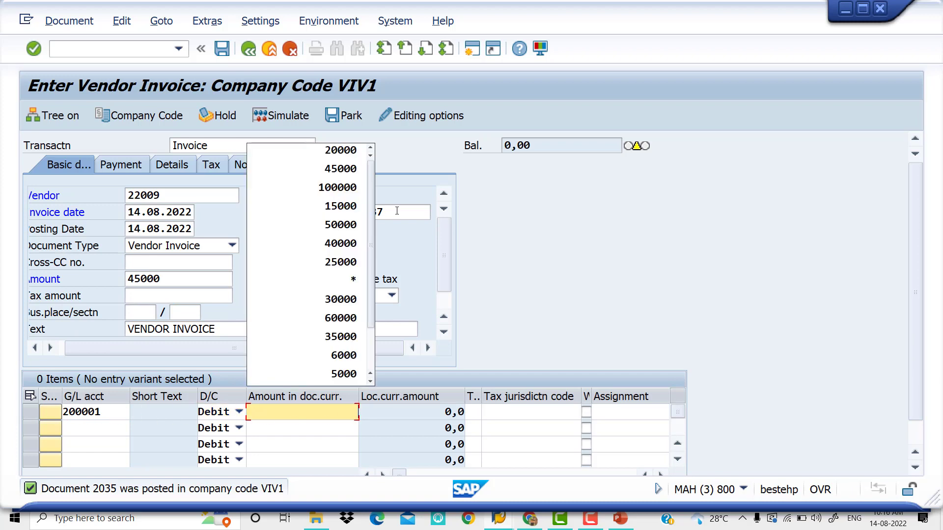
key(Down)
- Give the 45000 line item the value date 14.08.2022 and the text Raw Material
key(Tab)
key(Tab)
key(Tab)
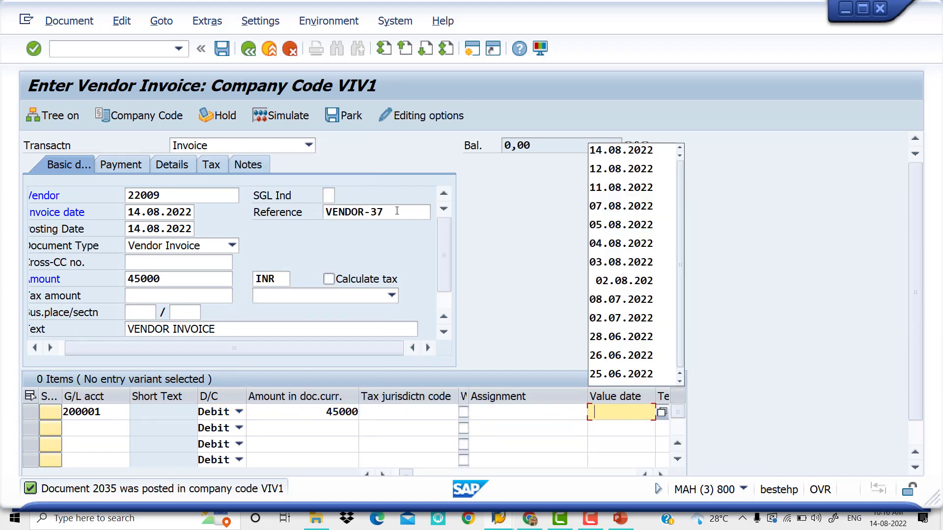
key(Down)
key(Tab)
key(Down)
key(Tab)
key(Tab)
key(Tab)
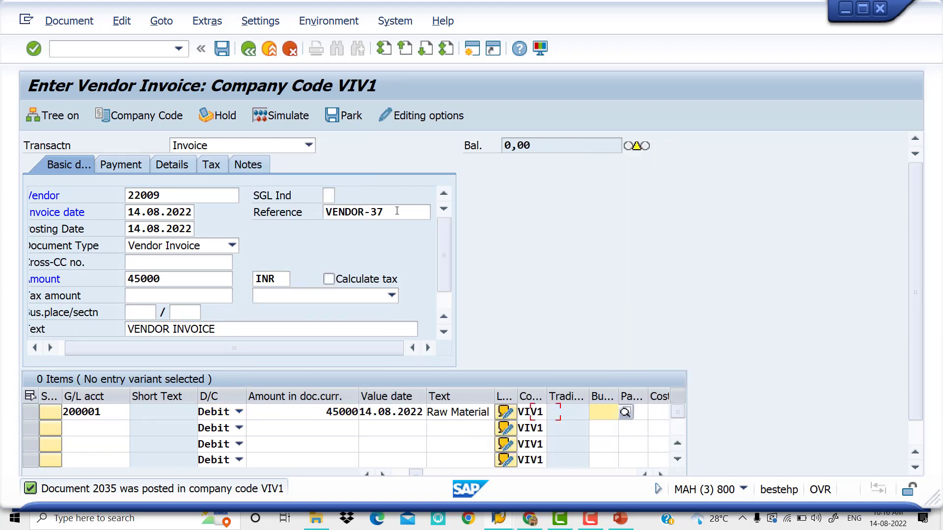
- Assign business area VIV0 to the 45000 line item and post the second invoice from its simulation
key(space)
key(Down)
key(Tab)
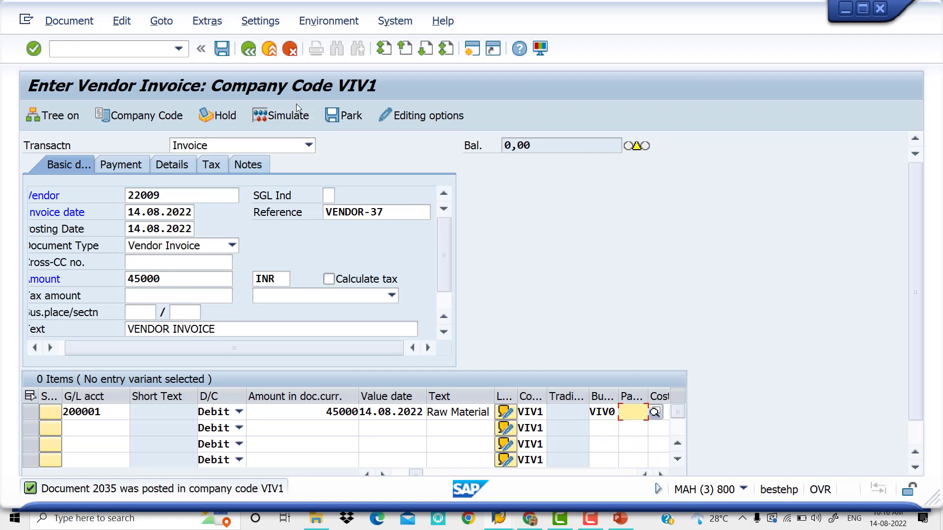
click(293, 114)
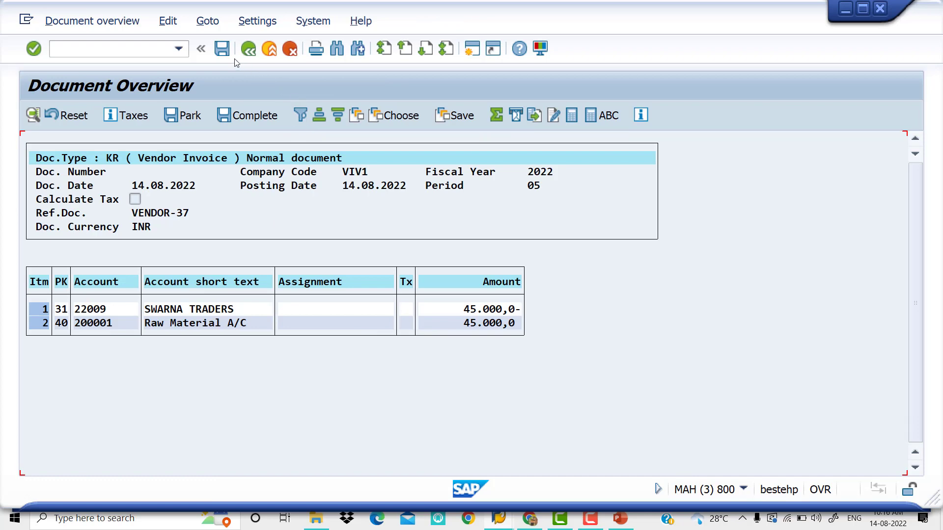
click(222, 49)
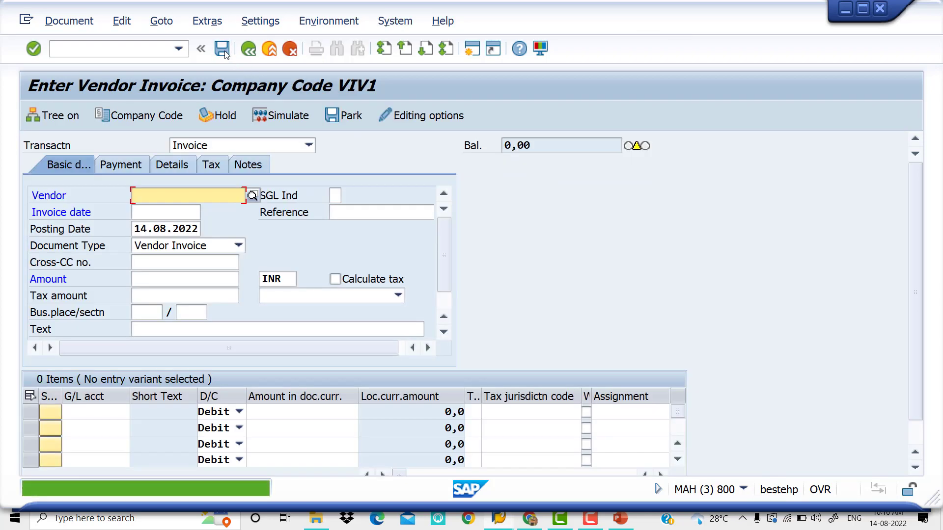
- Start a third invoice for vendor SWARNA TRADERS with the invoice date 14.08.2022
key(Down)
key(Tab)
key(Tab)
key(Down)
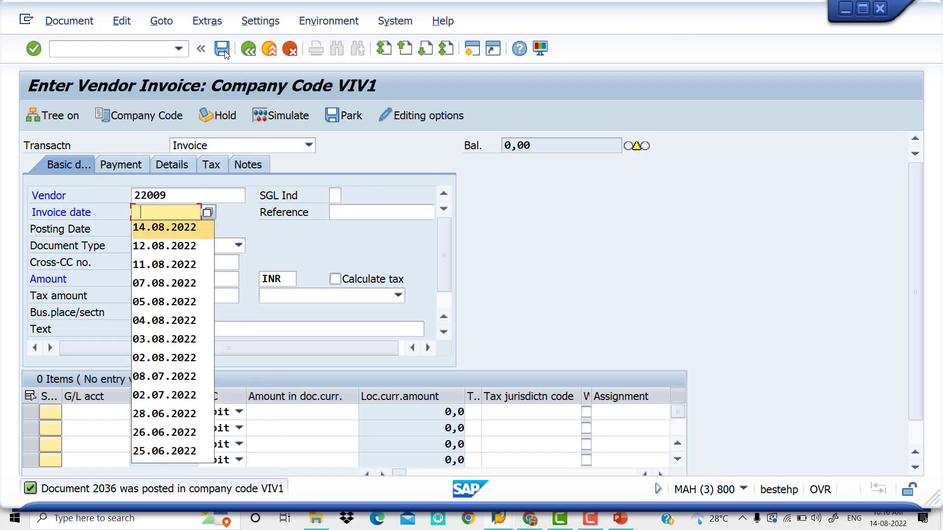
key(Tab)
- Set the third invoice's reference to VENDOR-38
key(Down)
key(Tab)
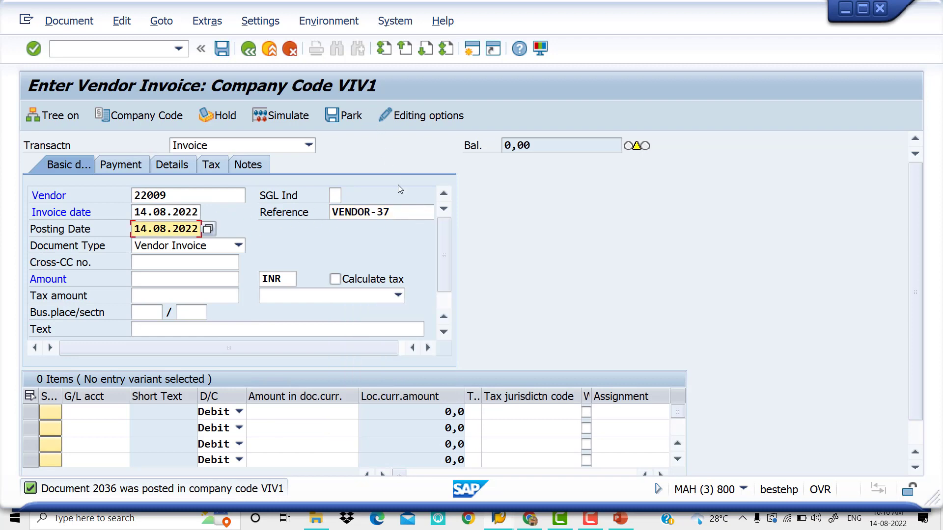
click(404, 209)
key(BackSpace)
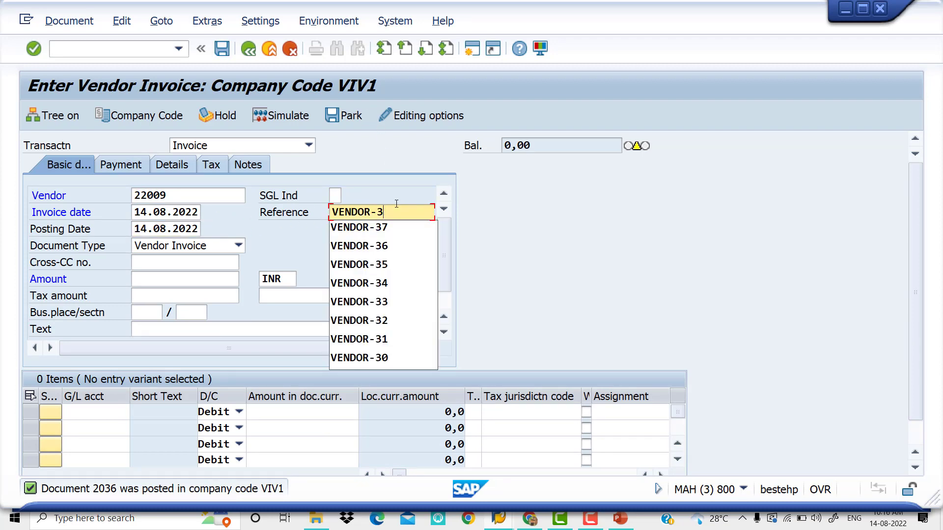
text(8)
- Set the third invoice's amount to 15000 INR
key(Tab)
key(Tab)
key(Tab)
key(BackSpace)
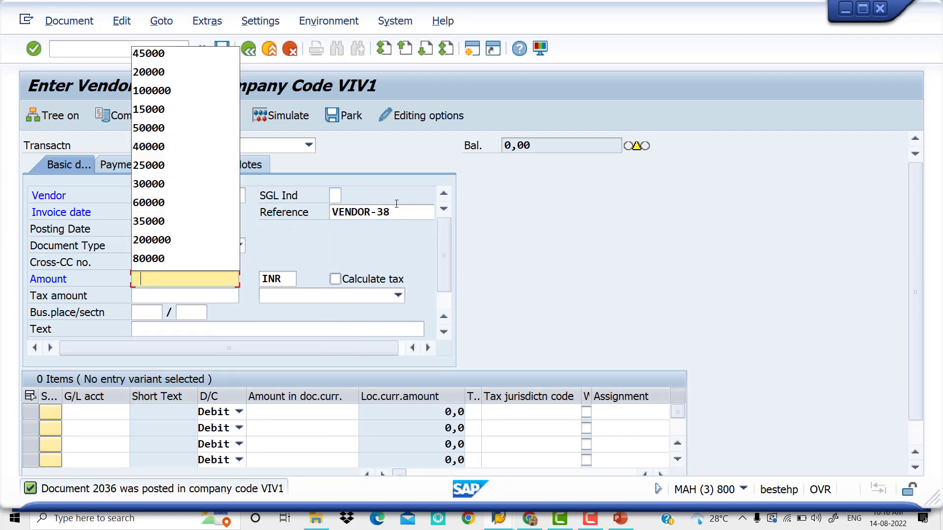
key(Down)
key(Down)
key(Down)
key(Down)
key(Tab)
- Set the third invoice's header text to VENDOR INVOICE
key(Tab)
key(Tab)
key(Tab)
key(Tab)
key(Tab)
key(Tab)
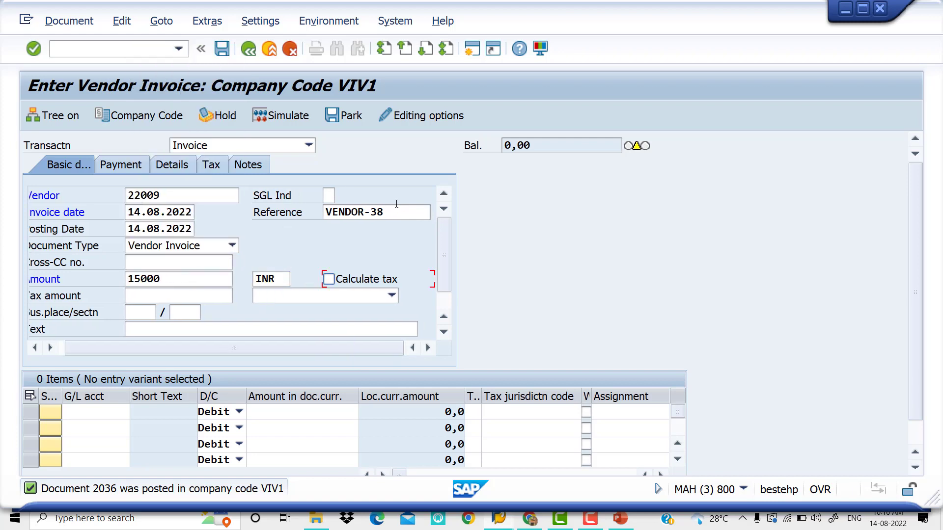
key(BackSpace)
key(Down)
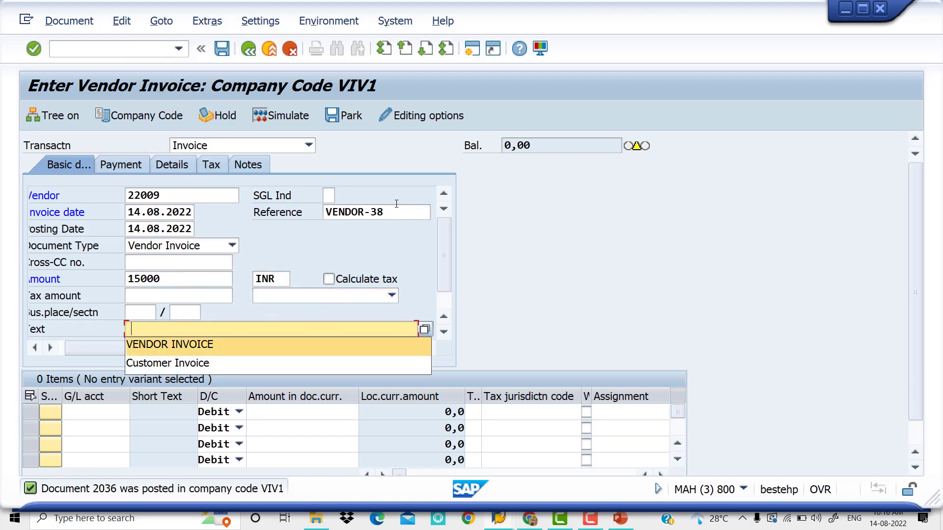
key(Tab)
- Enter a debit line item of 15000 on G/L account 200001
key(BackSpace)
key(Down)
key(Return)
key(Tab)
key(Tab)
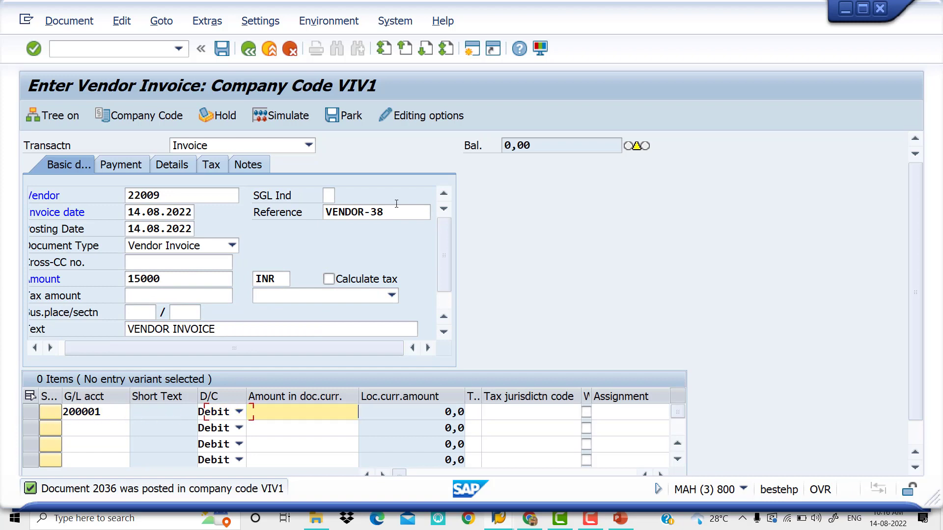
key(BackSpace)
key(Down)
key(Return)
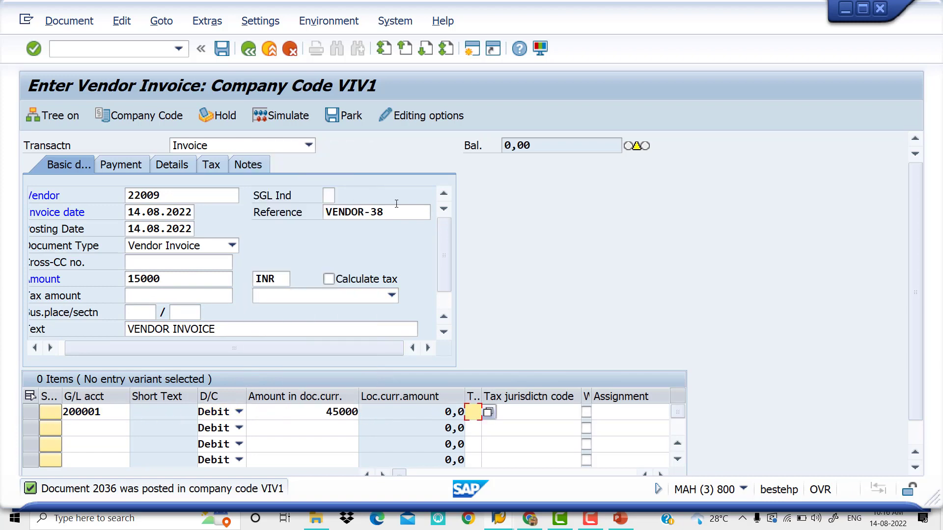
drag(323, 417, 387, 409)
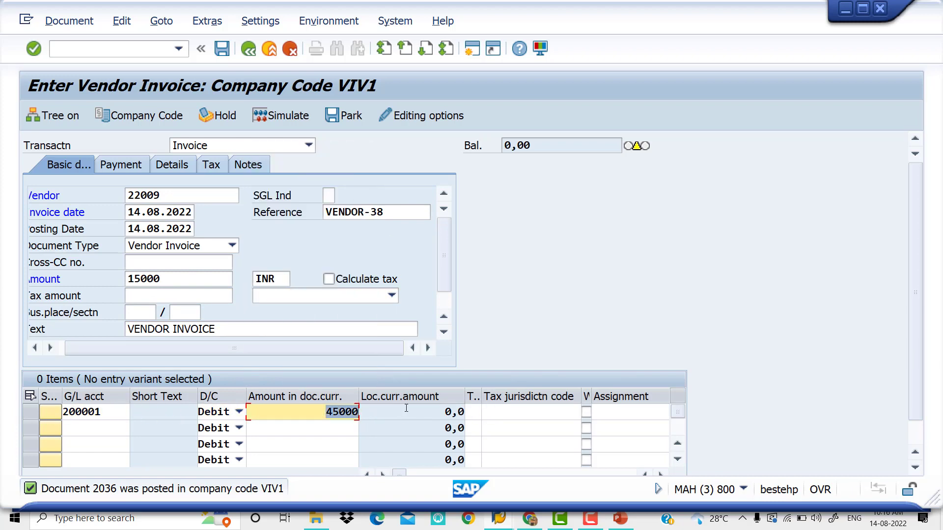
text(15000)
- Give the 15000 line item the value date 14.08.2022 and the text Raw Material
key(Tab)
key(Tab)
key(Tab)
key(Tab)
key(Tab)
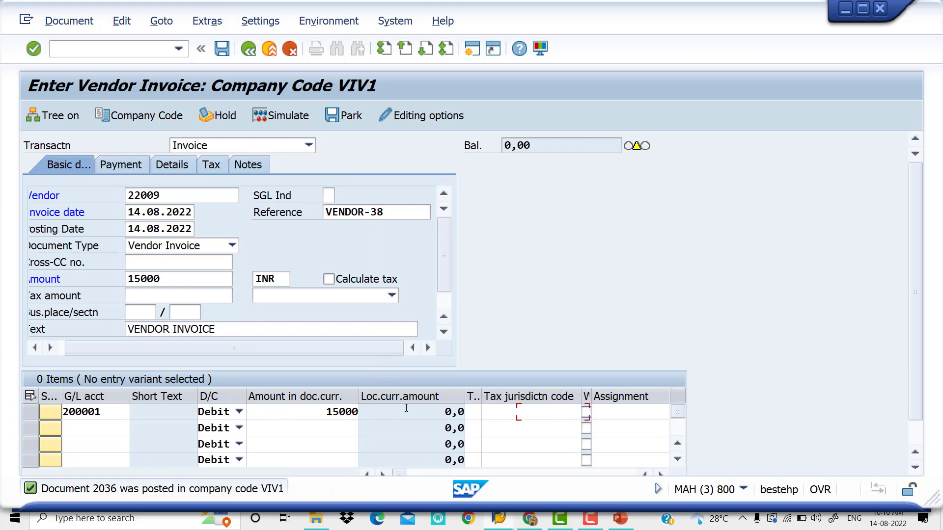
key(BackSpace)
key(Down)
key(Return)
key(Tab)
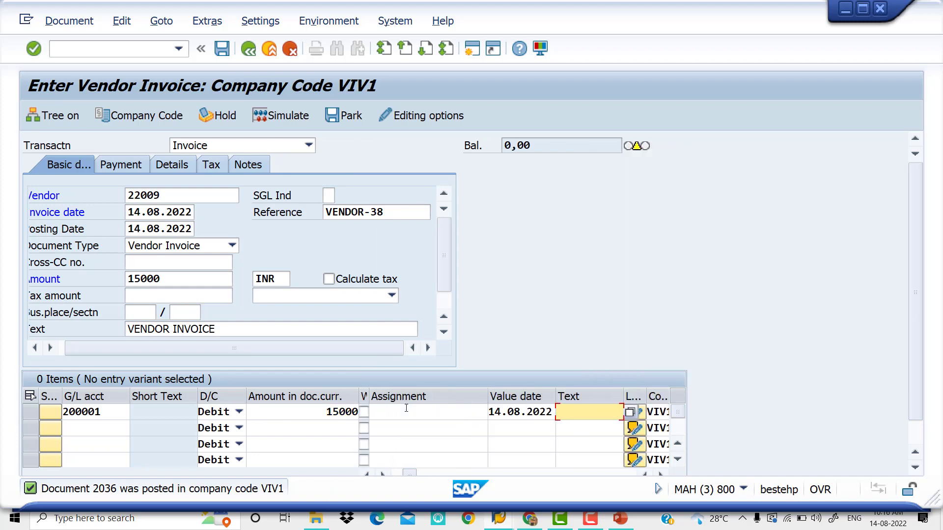
key(BackSpace)
key(Down)
key(Return)
- Assign business area VIV0 to the 15000 line item and post the third invoice from its simulation
key(Tab)
key(Tab)
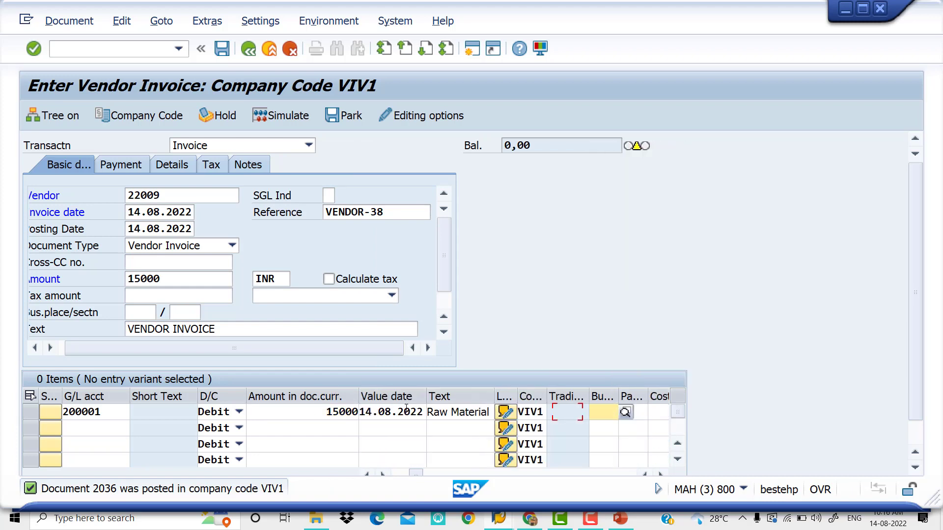
key(BackSpace)
key(Down)
key(Return)
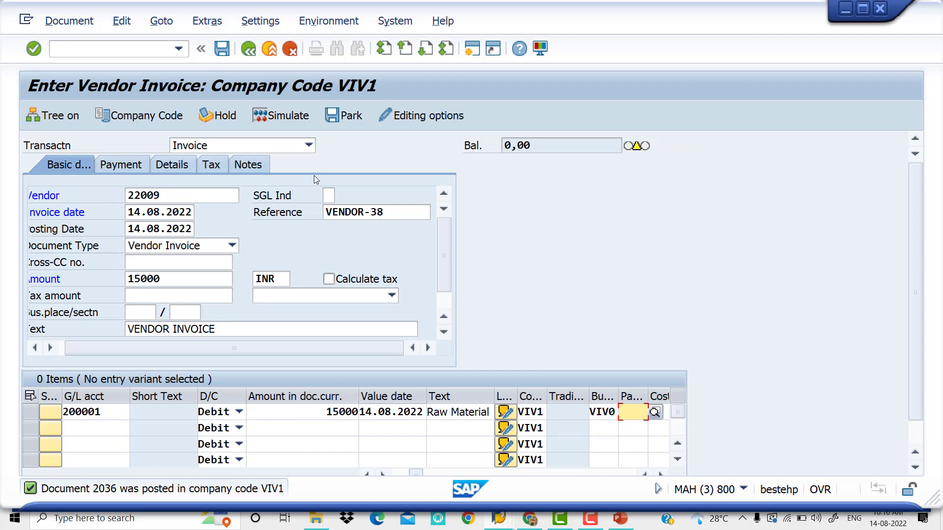
click(298, 119)
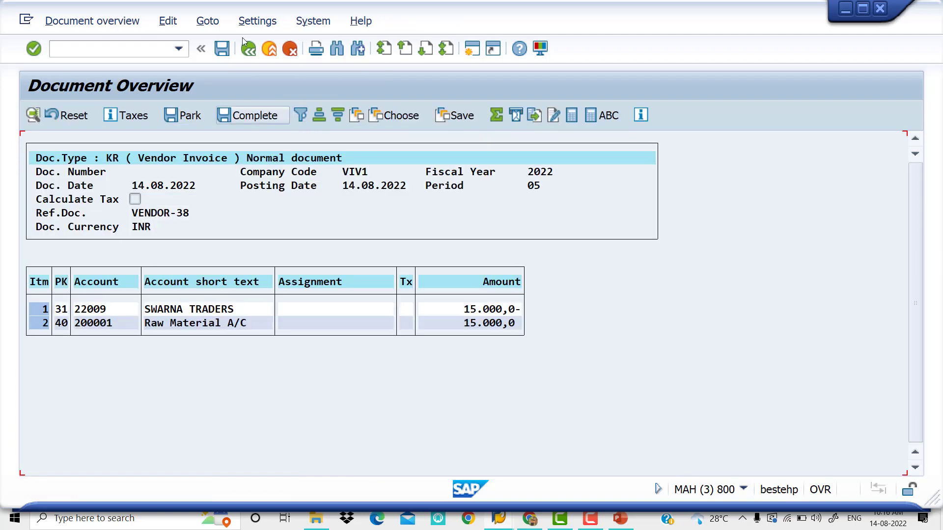
click(227, 48)
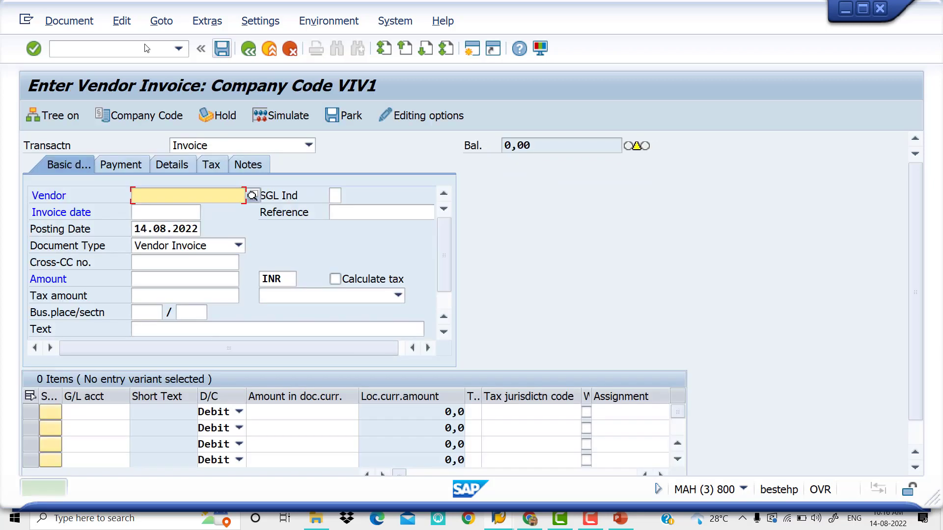
- Start a fourth invoice for vendor SWARNA TRADERS with the invoice date 14.08.2022
key(Down)
key(Return)
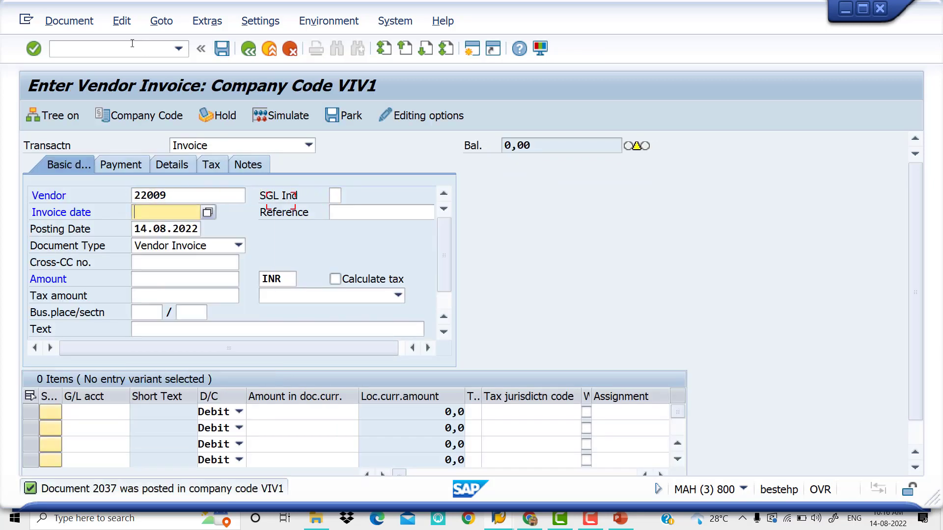
key(Down)
key(Down)
key(Return)
- Set the fourth invoice's reference to VENDOR-39
key(Down)
key(Down)
key(Return)
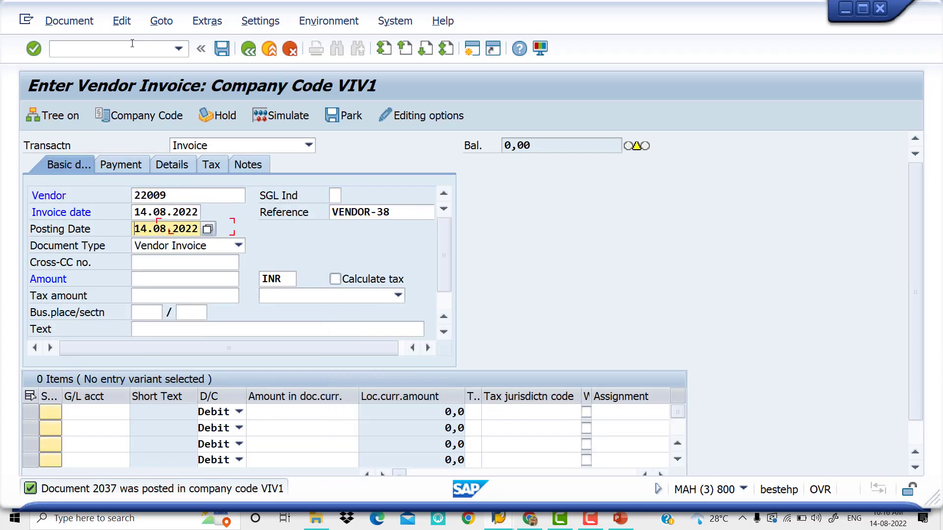
click(394, 208)
key(BackSpace)
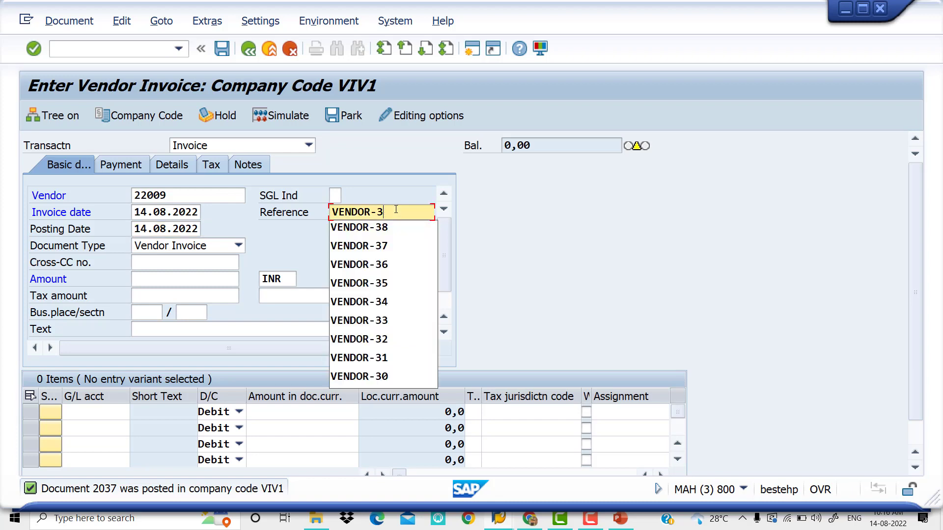
text(9)
key(Return)
- Set the fourth invoice's amount to 50000 INR
key(Tab)
key(Tab)
key(Tab)
key(Down)
key(Down)
key(Down)
key(Down)
key(Down)
key(Down)
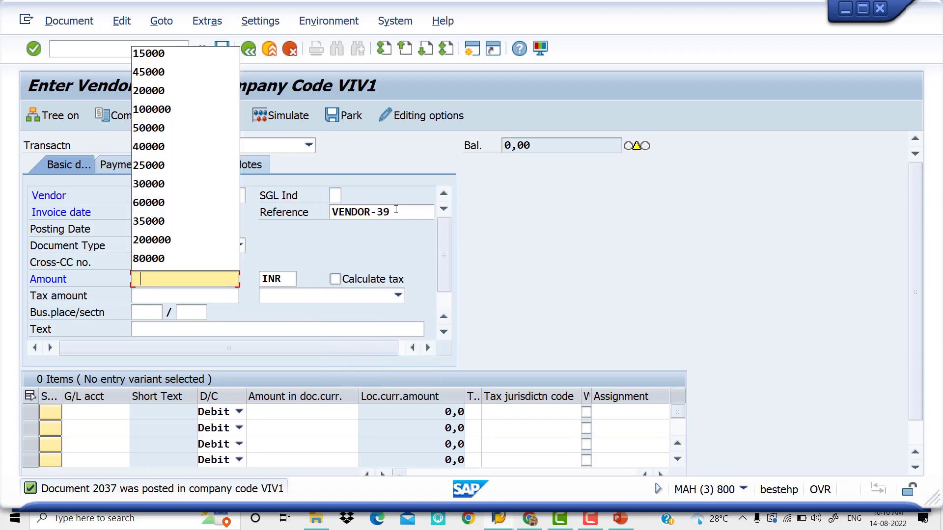
key(Return)
- Set the fourth invoice's header text to VENDOR INVOICE
key(Tab)
key(Tab)
key(Tab)
key(Tab)
key(Tab)
key(Tab)
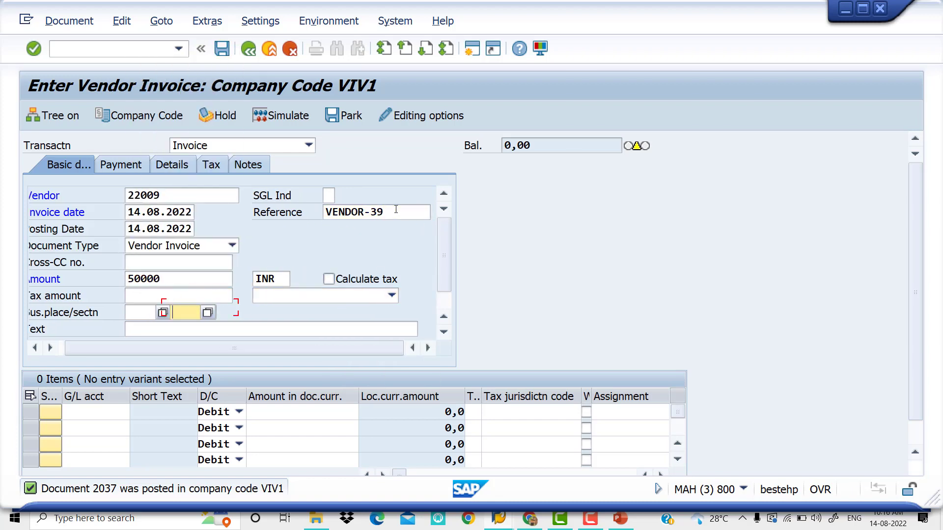
key(Down)
key(Return)
- Enter a debit line item of 50000 on G/L account 200001
key(Tab)
key(Tab)
key(Down)
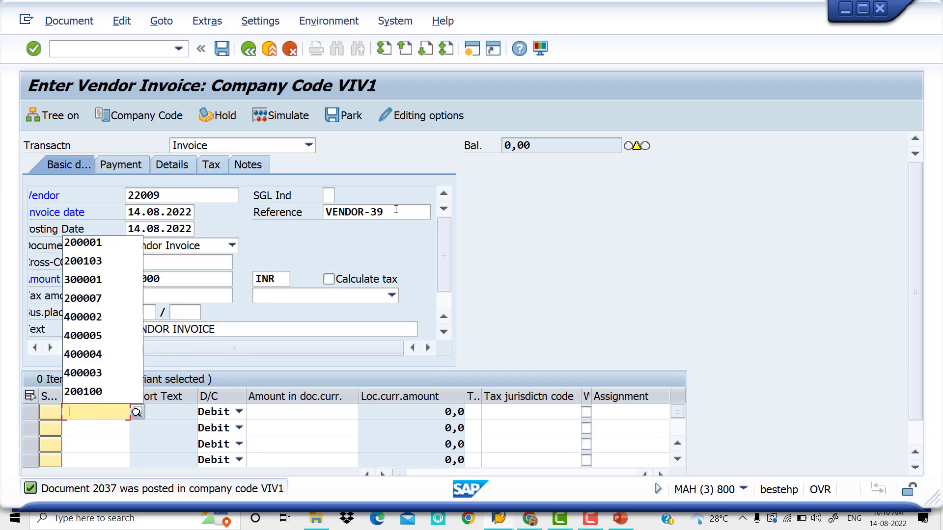
key(Return)
key(Tab)
key(Tab)
key(Down)
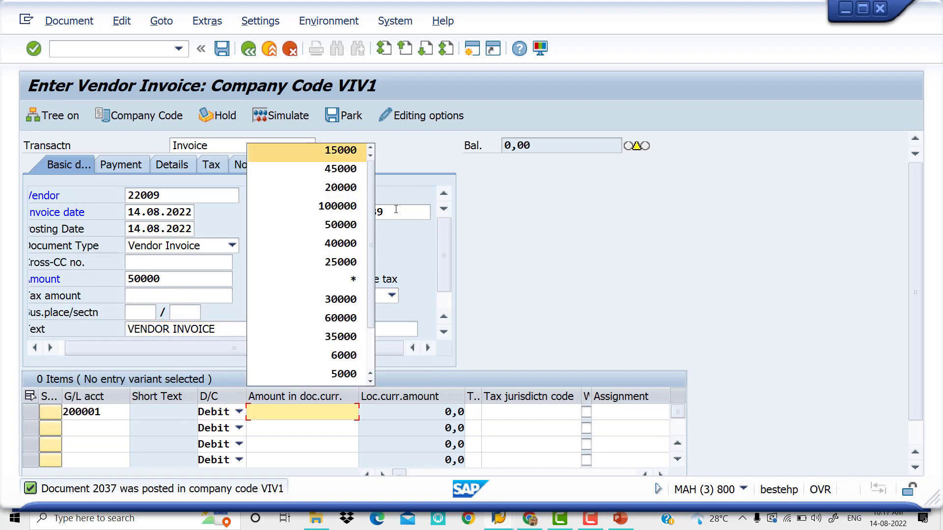
key(Down)
key(Down)
key(Down)
key(Down)
key(Return)
- Give the 50000 line item the value date 14.08.2022 and the text Raw Material
key(Tab)
key(Tab)
key(Tab)
key(Tab)
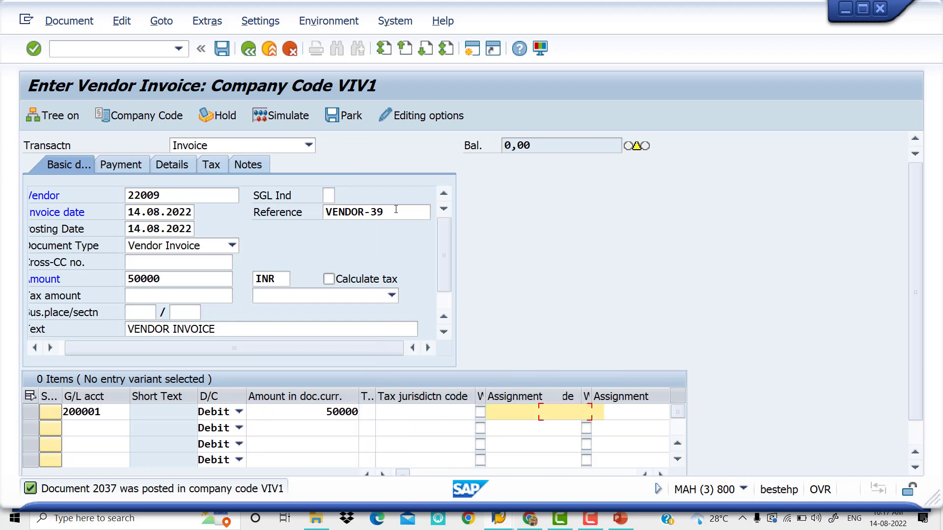
key(Tab)
key(Down)
key(Return)
key(Tab)
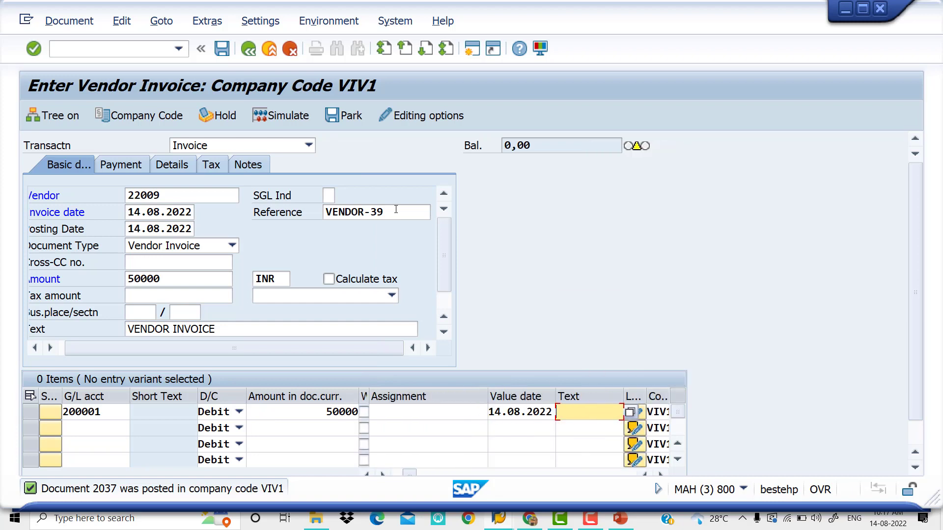
key(Down)
key(Return)
- Assign business area VIV0 to the 50000 line item and post the fourth invoice from its simulation
key(Tab)
key(Down)
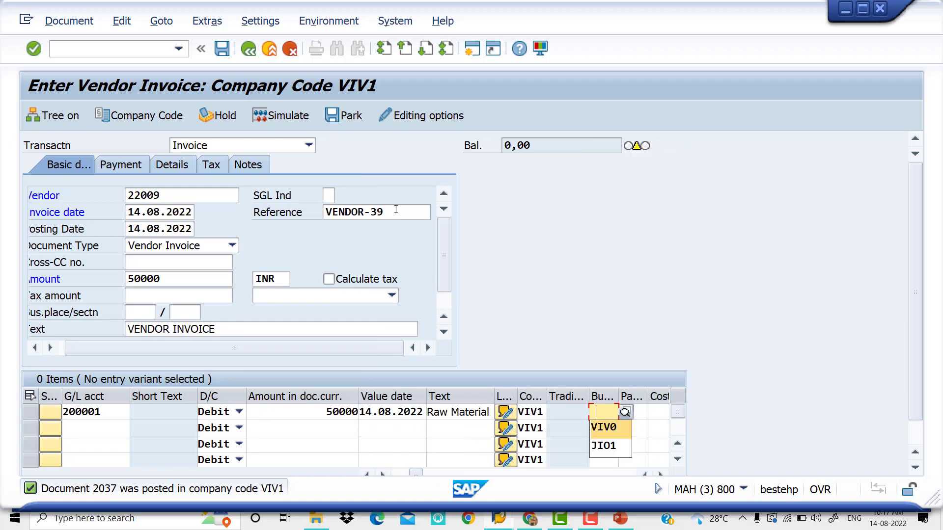
key(Return)
key(Tab)
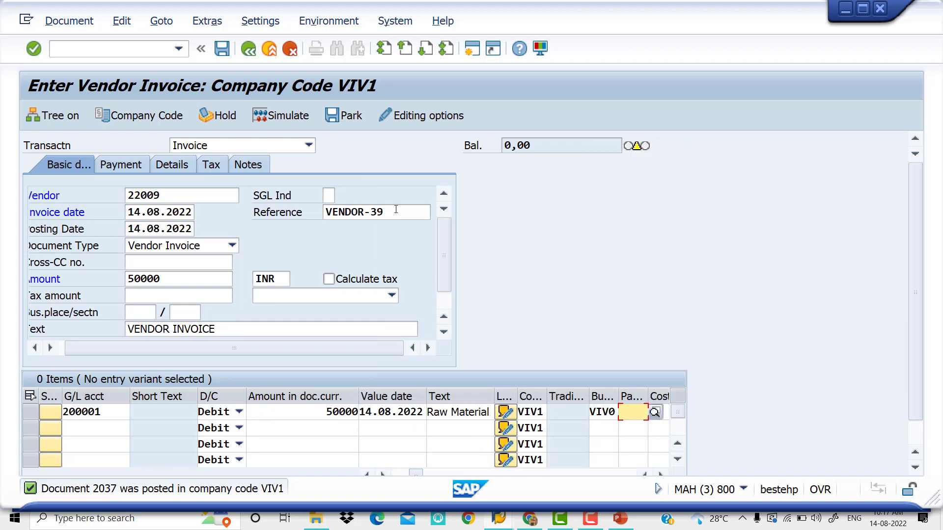
click(294, 117)
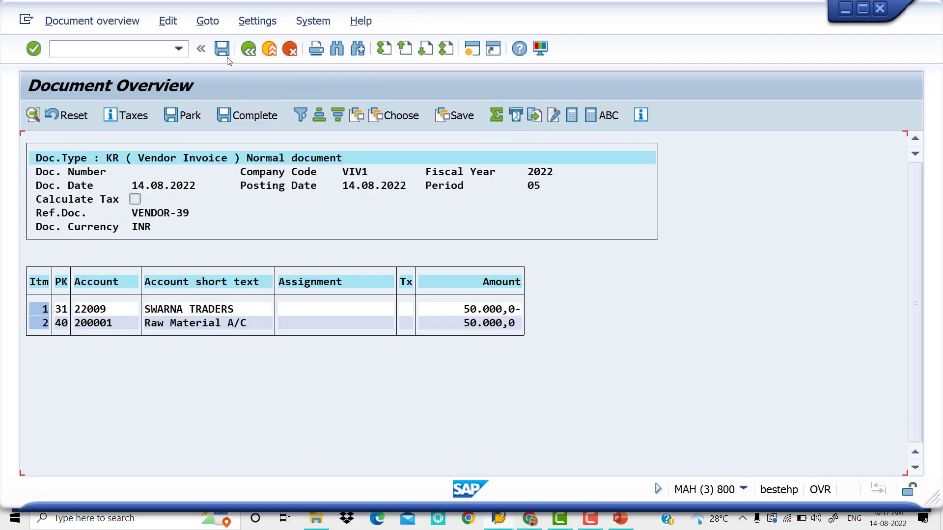
click(225, 54)
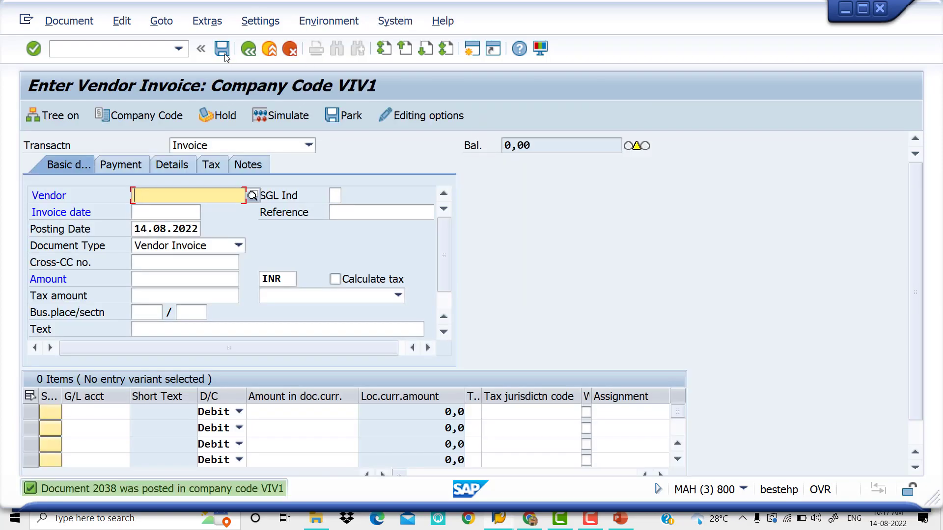
- Start a fifth invoice for vendor SWARNA TRADERS with the invoice date 14.08.2022
key(Down)
key(Tab)
key(Tab)
key(Down)
key(Tab)
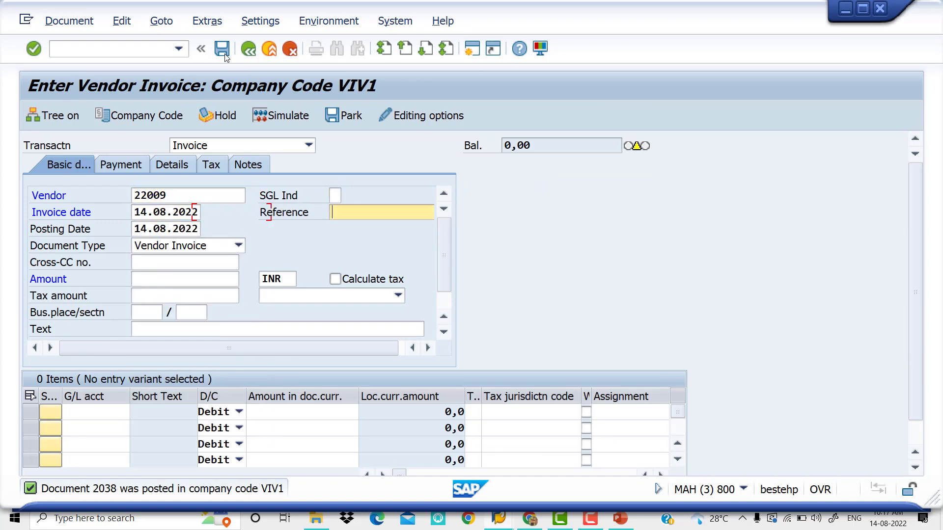
- Set the fifth invoice's reference to VENDOR-40
key(Down)
key(Tab)
click(419, 215)
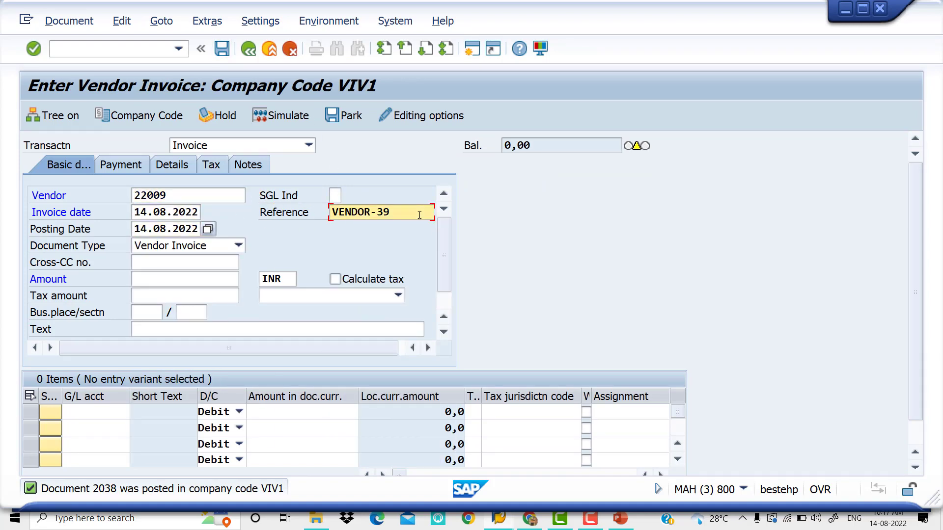
key(BackSpace)
key(BackSpace)
text(40)
- Set the fifth invoice's amount to 40000 INR
key(Tab)
key(Tab)
key(Tab)
key(Tab)
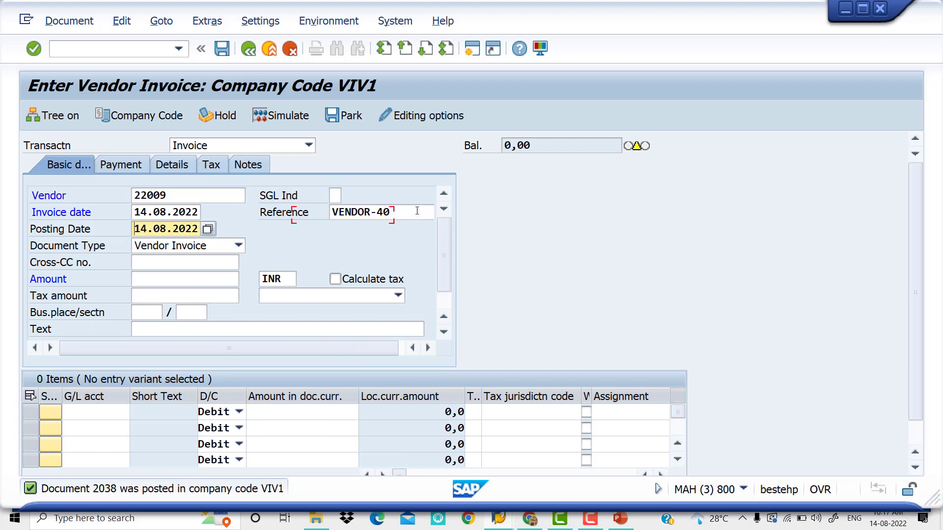
key(Down)
key(Down)
key(Down)
key(Down)
key(Down)
key(Down)
key(Down)
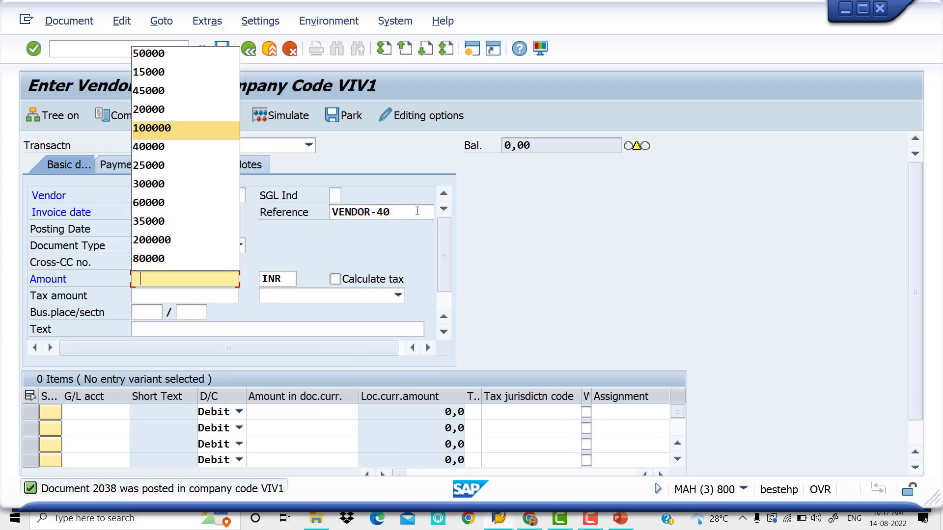
key(Tab)
- Enter a debit line item of 40000 on the Raw Material G/L account
key(Tab)
key(Tab)
key(Tab)
key(Tab)
key(Tab)
key(Tab)
key(Tab)
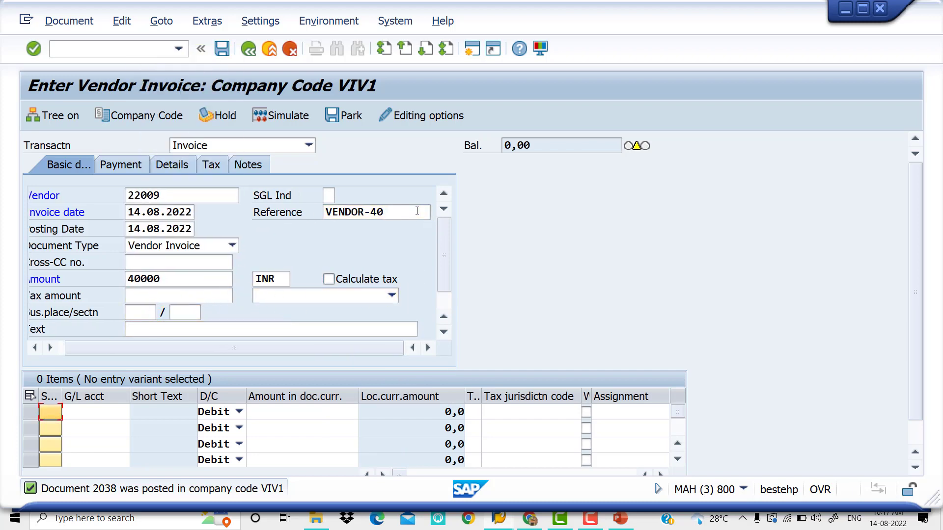
key(Down)
key(Down)
key(Tab)
key(Tab)
key(Down)
key(Down)
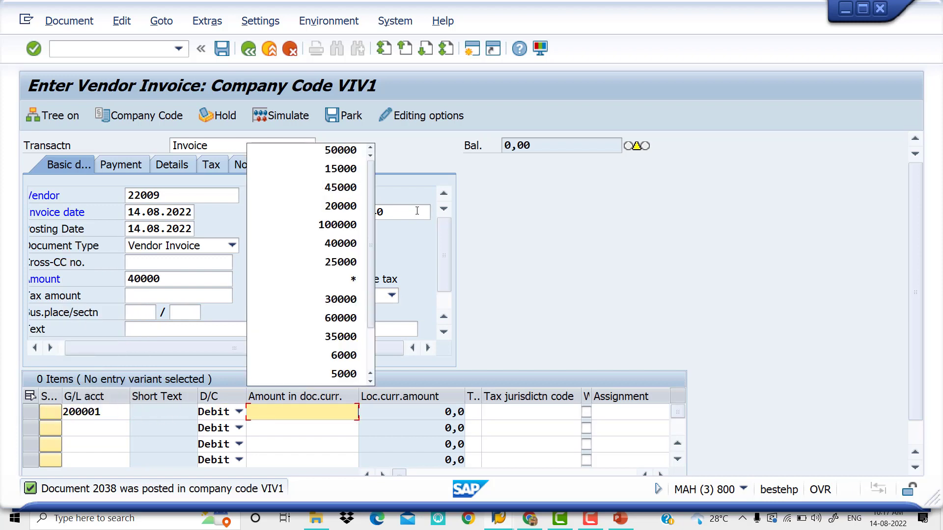
key(Down)
key(Down)
key(Down)
key(Down)
key(Down)
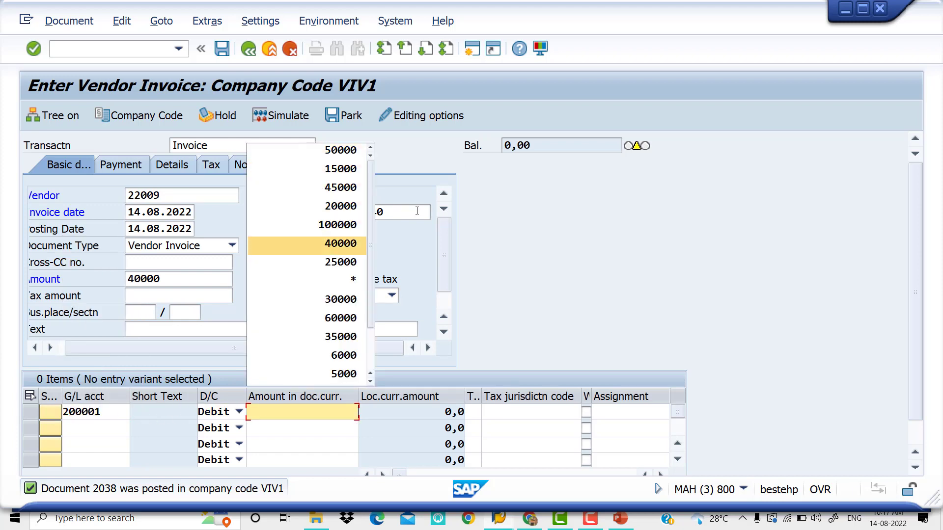
key(Tab)
- Give the 40000 line item the value date 14.08.2022 and the text Raw Material
key(Tab)
key(Tab)
key(Tab)
key(Down)
key(Tab)
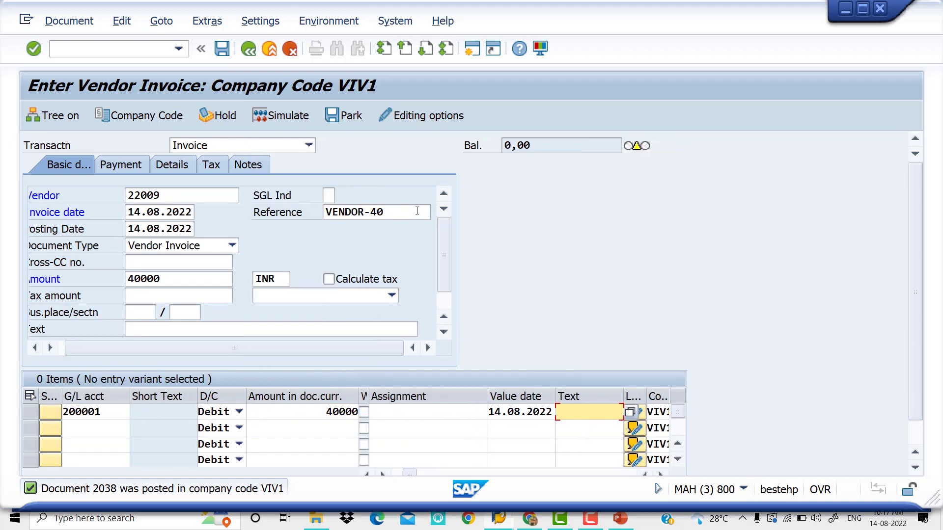
key(Down)
key(Tab)
- Assign business area VIV0 to the 40000 line item and try to simulate the fifth invoice
key(Tab)
key(Tab)
key(Tab)
key(Down)
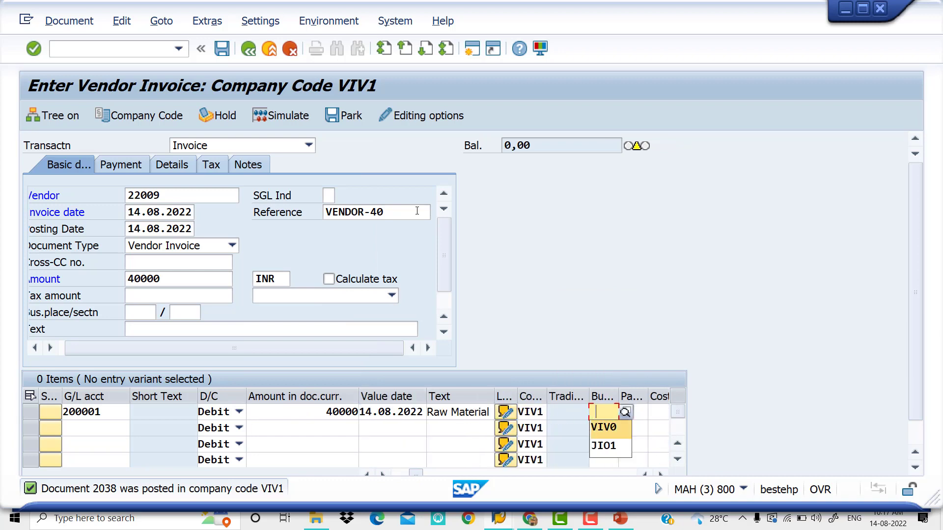
key(Tab)
click(288, 115)
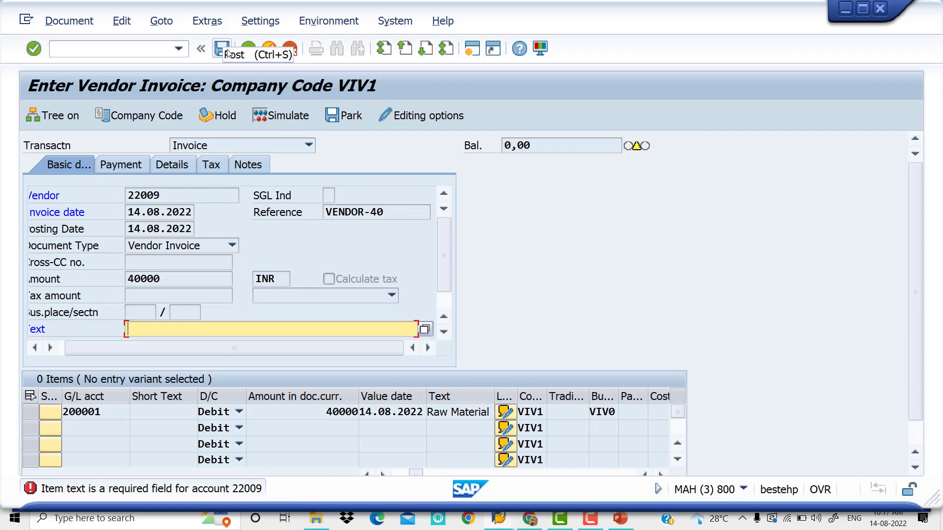
- Set the invoice's basic data text to VENDOR INVOICE and post the fifth invoice from its simulation
click(172, 328)
click(172, 343)
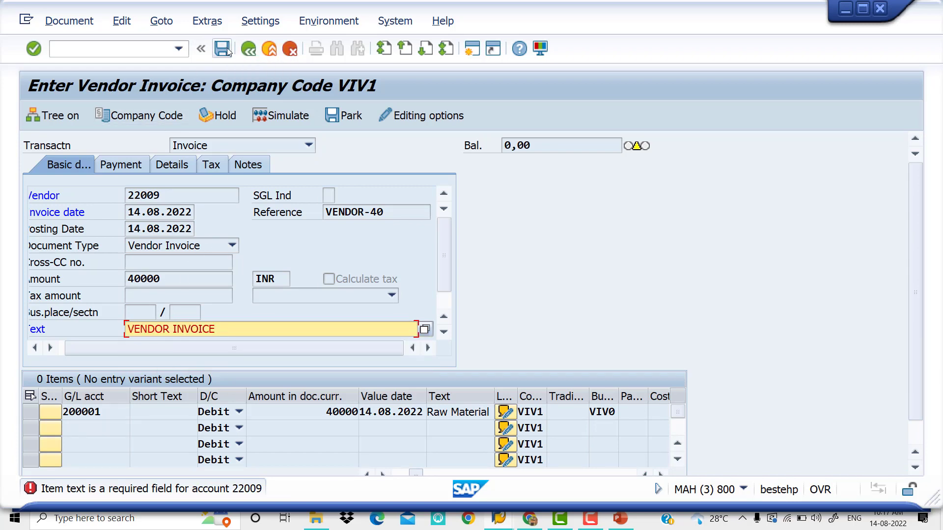
click(281, 116)
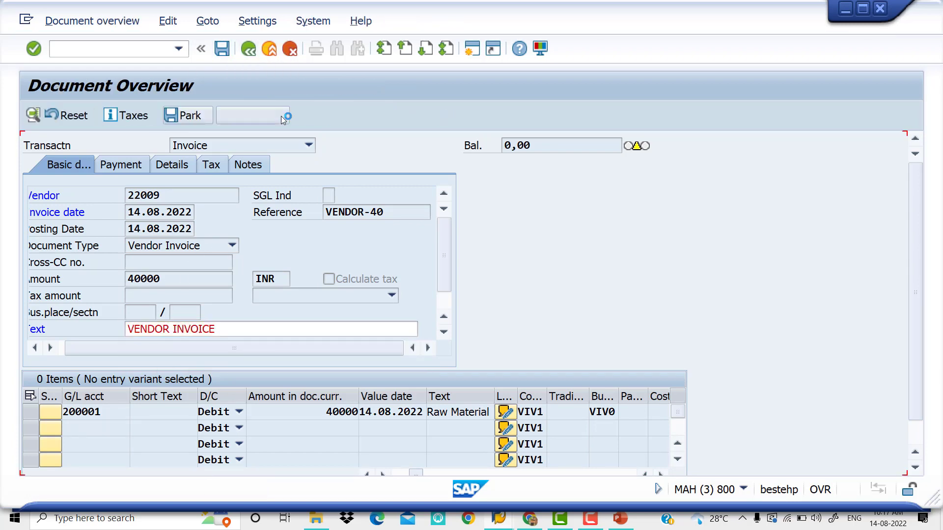
click(222, 48)
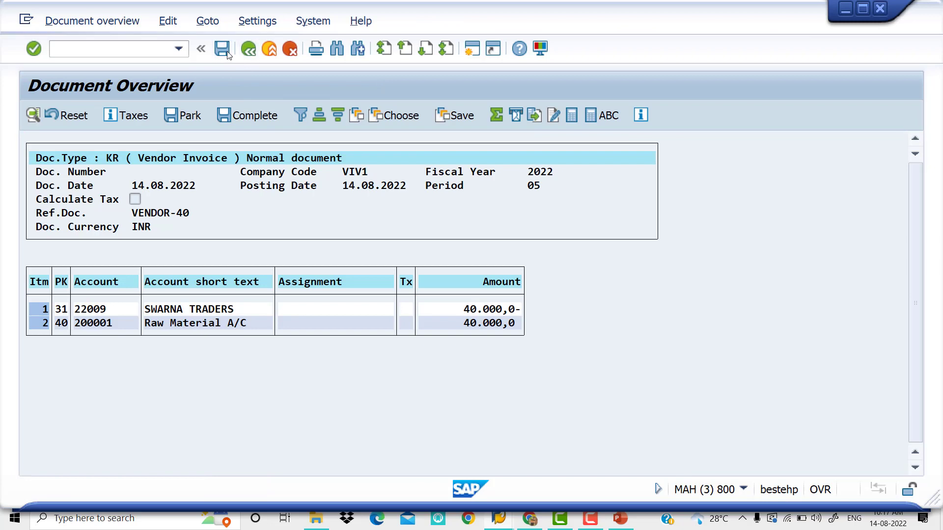
- Display the open line items of vendor SWARNA TRADERS in company code VIV1 as of 14.08.2022 and examine their total
click(120, 47)
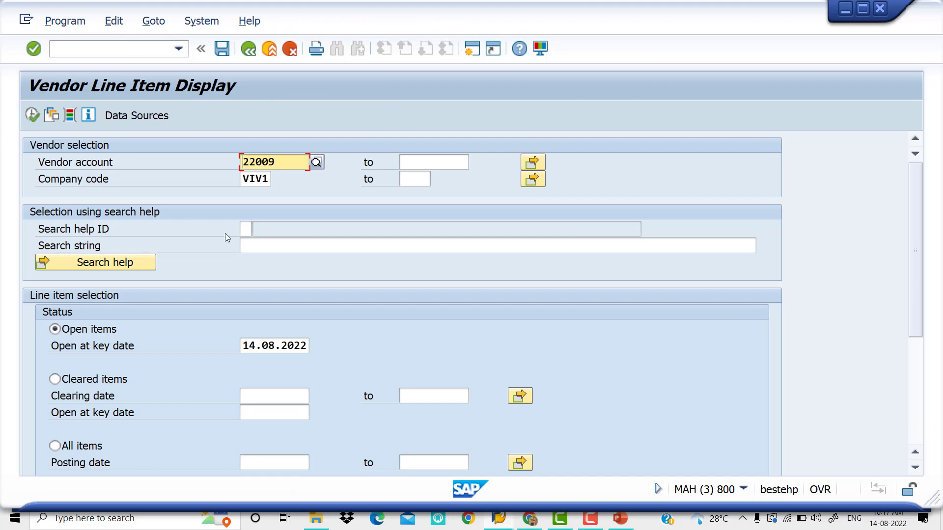
click(35, 117)
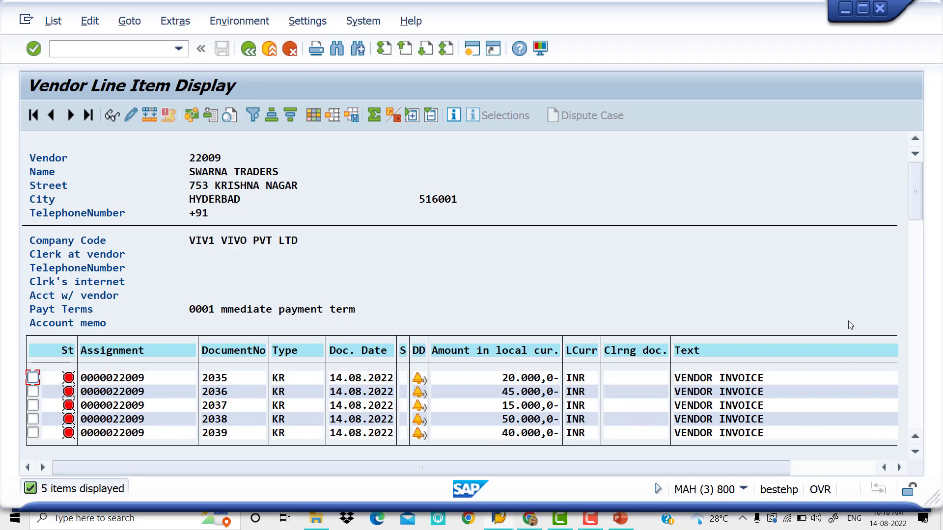
drag(917, 206, 921, 244)
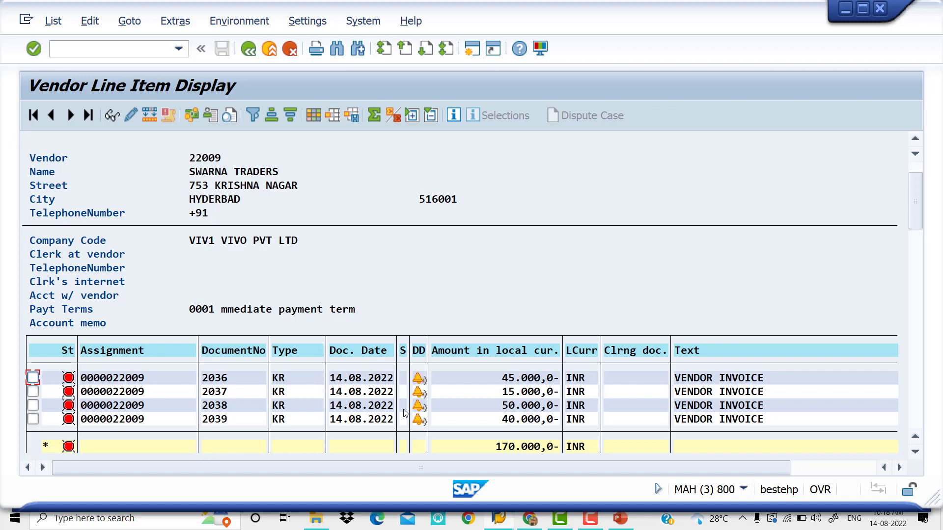
- Open the automatic payment transaction F110 in a new session
key(alt+Tab)
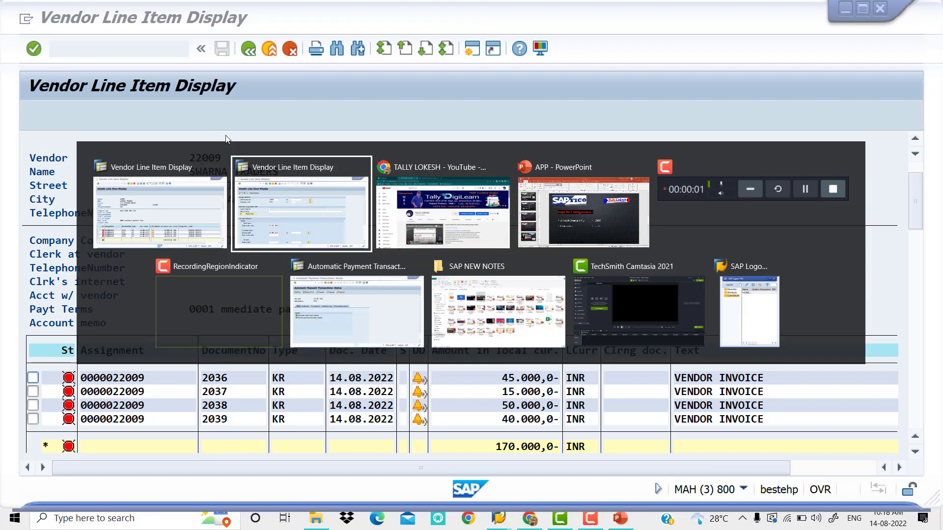
key(alt+Tab)
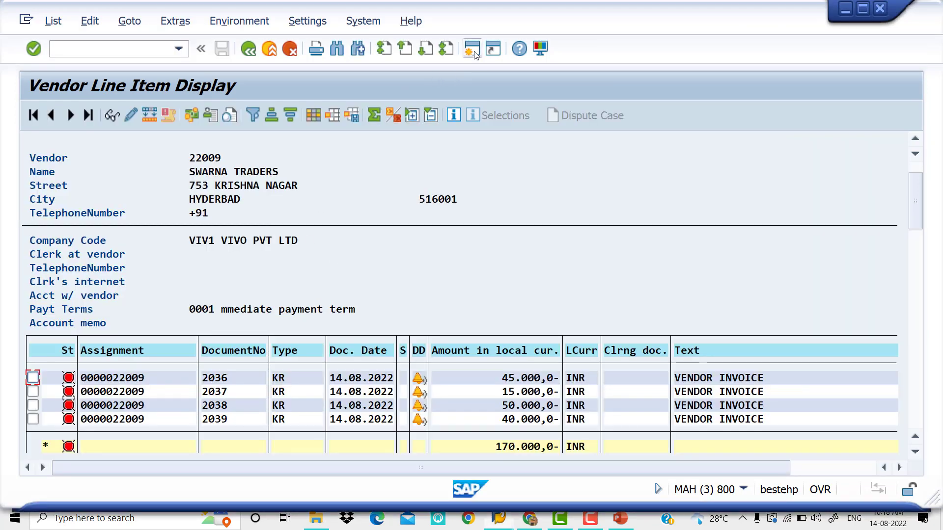
click(472, 49)
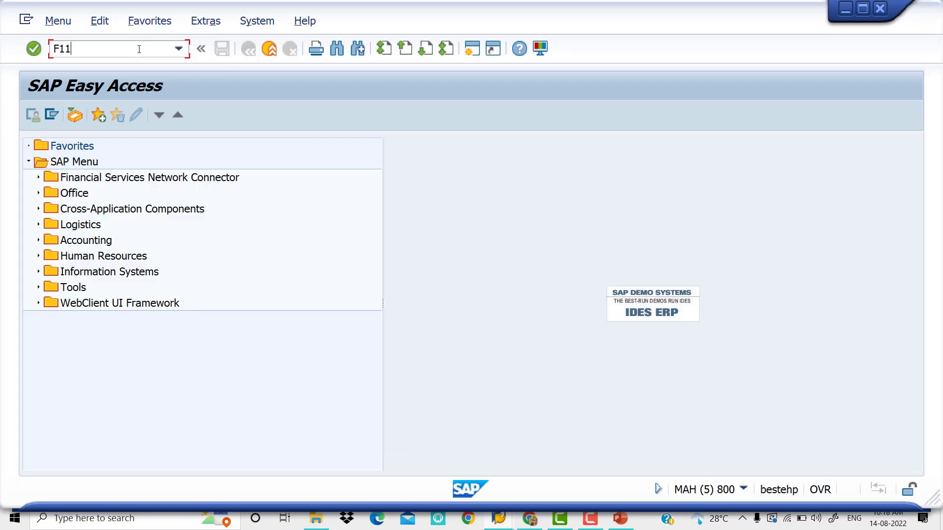
key(Return)
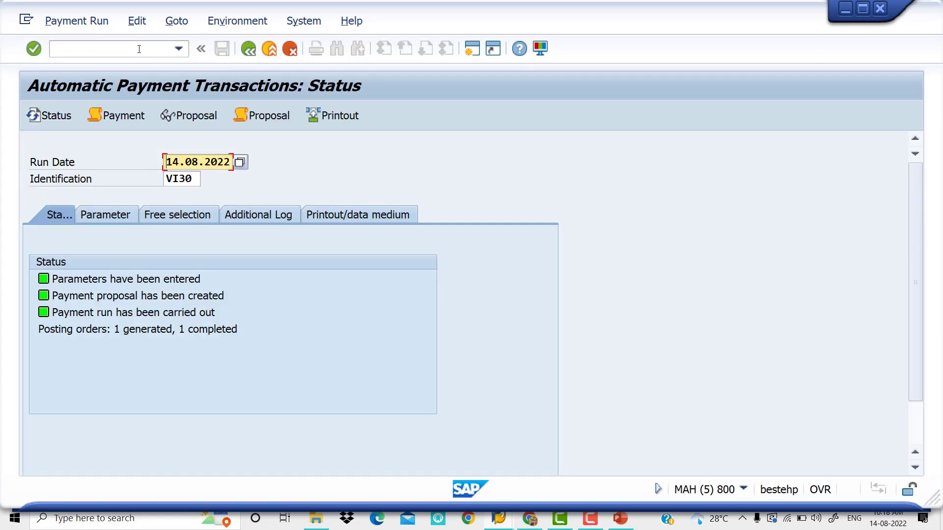
- Set the payment run's identification to VI31 for the run date 14.08.2022
click(198, 178)
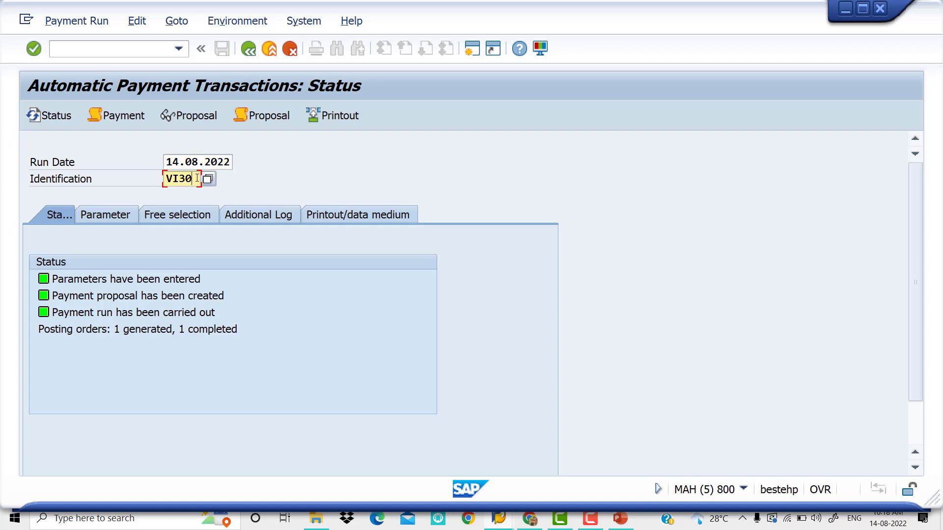
key(BackSpace)
text(1)
key(Return)
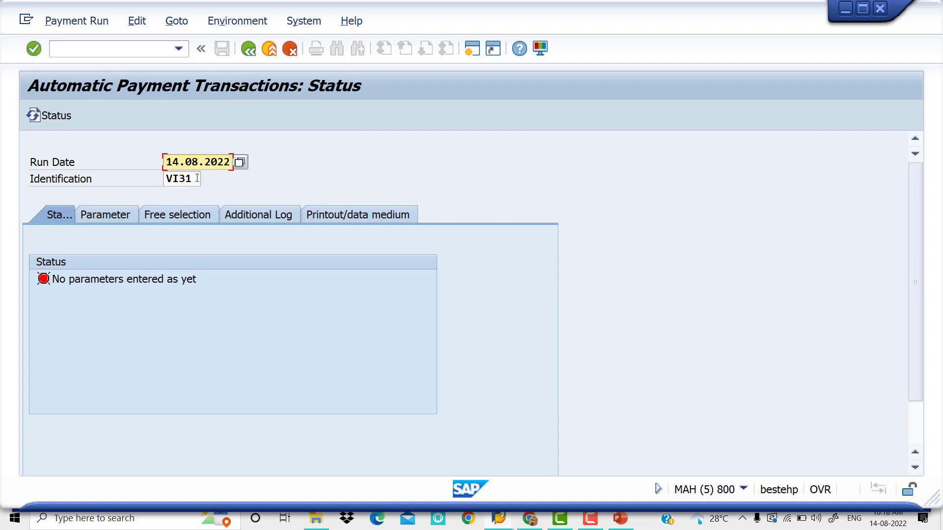
- Enter company code VIV1, payment method + and next payment date 20.08.2022 in run VI31's payments control parameters
click(108, 216)
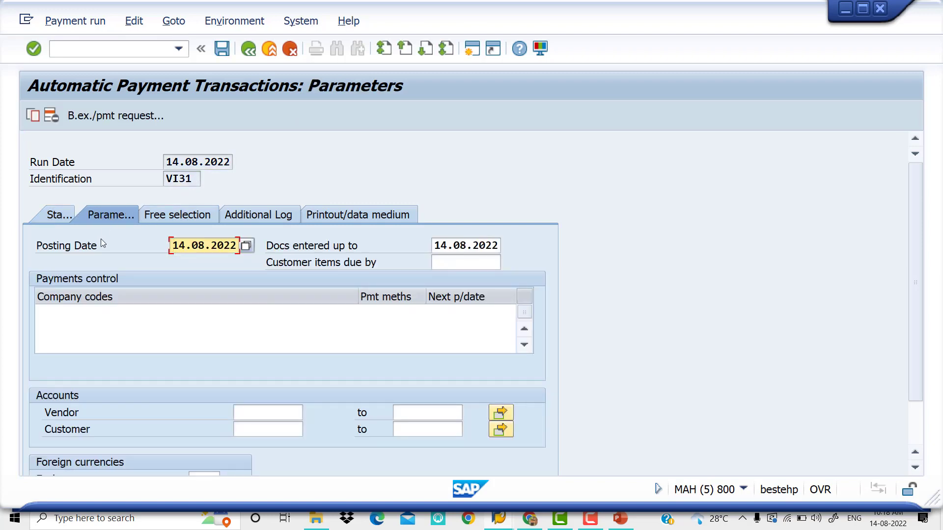
click(75, 313)
text(VIV1)
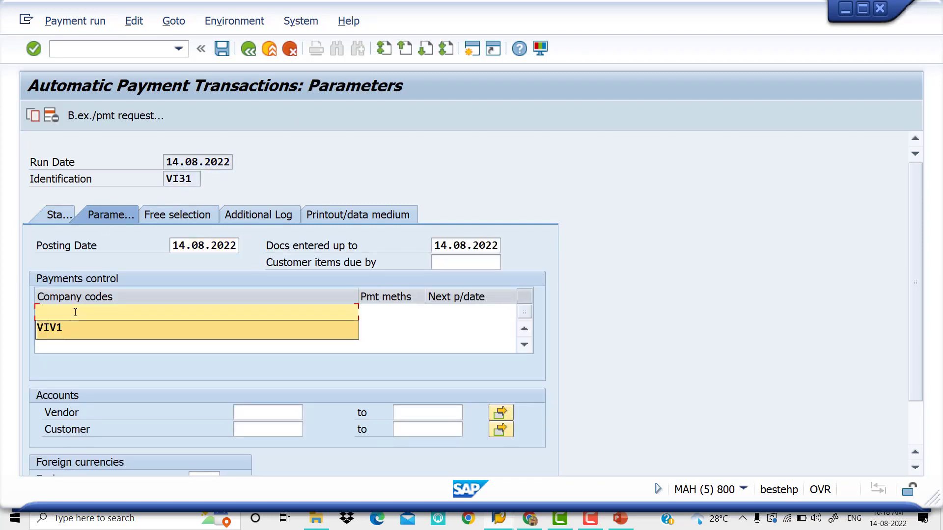
key(Tab)
text(+)
key(Tab)
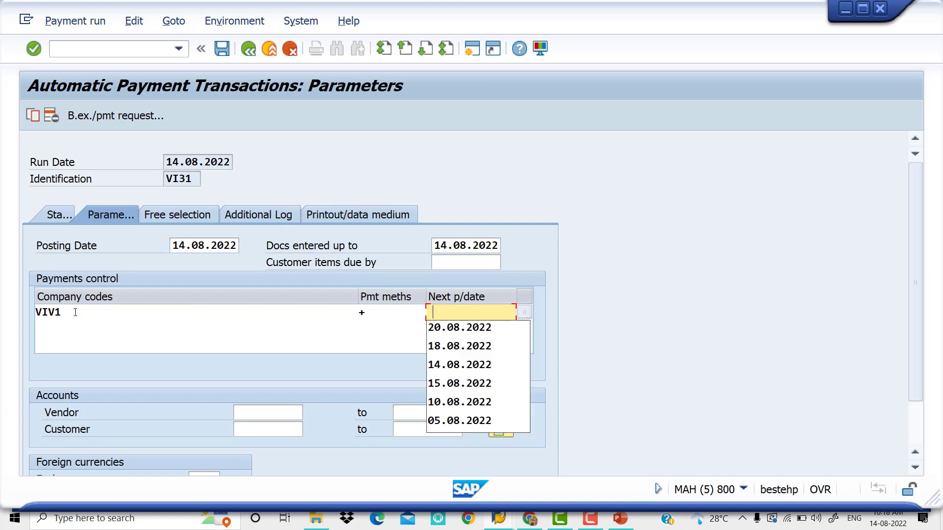
key(Down)
key(Tab)
- Restrict the payment run's vendor accounts to vendor SWARNA TRADERS
key(Tab)
key(Tab)
key(Tab)
key(Tab)
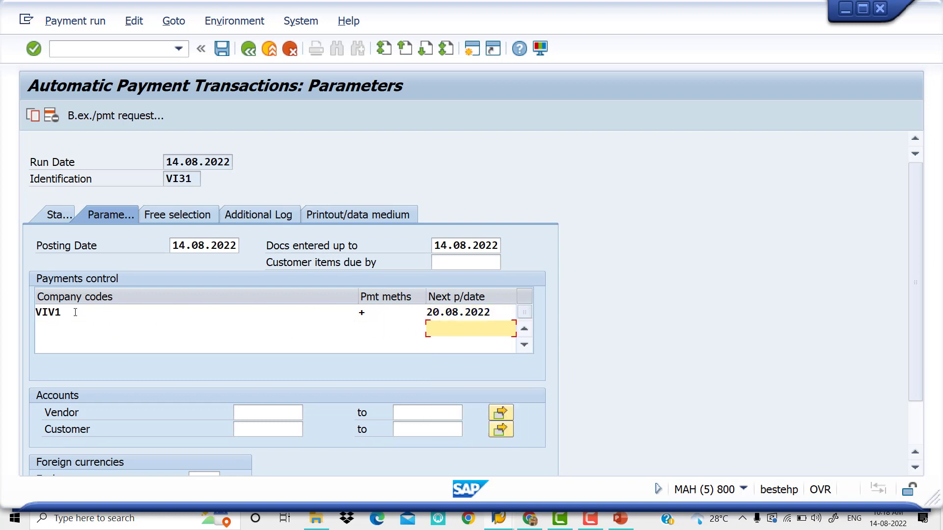
key(Tab)
key(Tab)
key(Down)
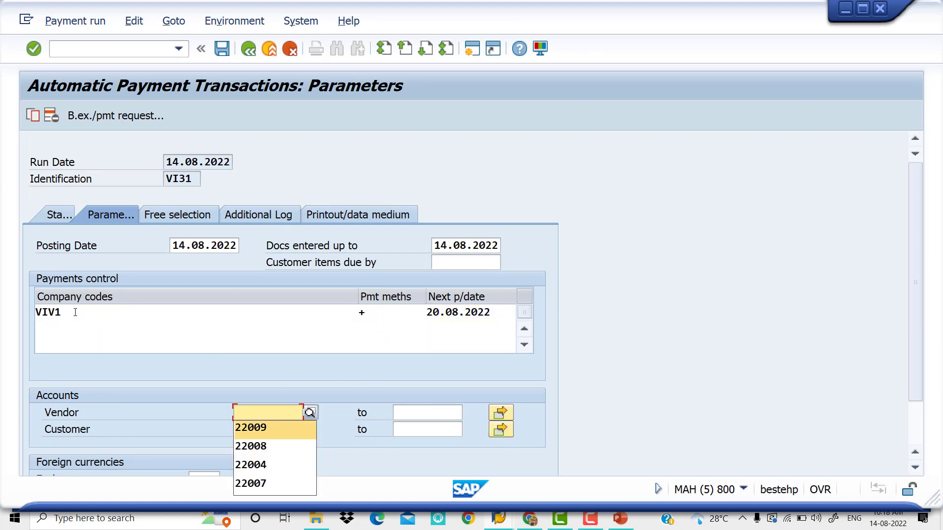
key(Tab)
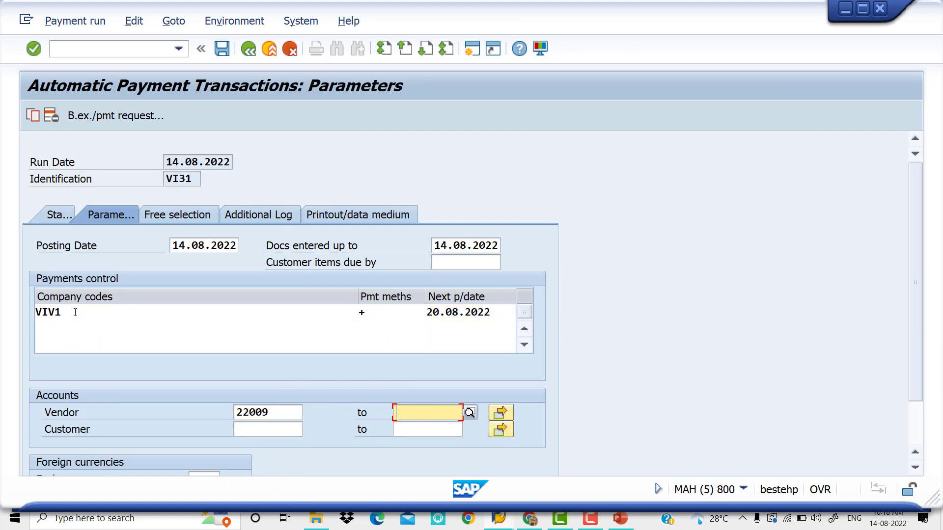
- Log the due date check and payment method selection in all cases for vendor SWARNA TRADERS, and save the run's parameters
click(263, 217)
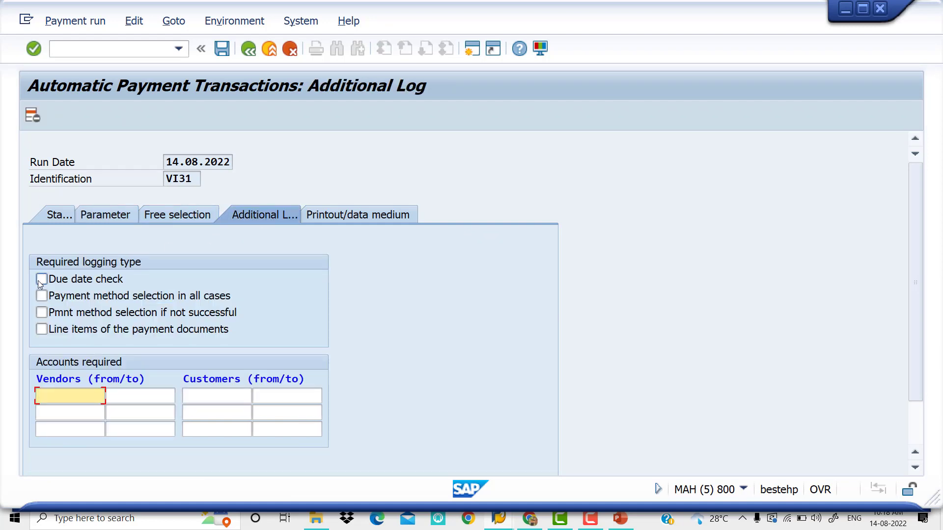
click(42, 279)
click(41, 296)
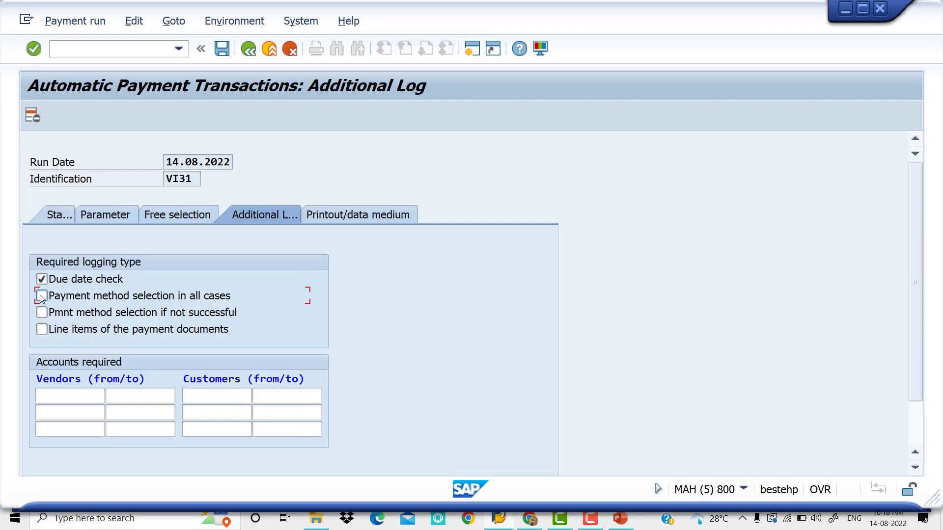
click(67, 394)
key(Down)
key(Down)
key(Tab)
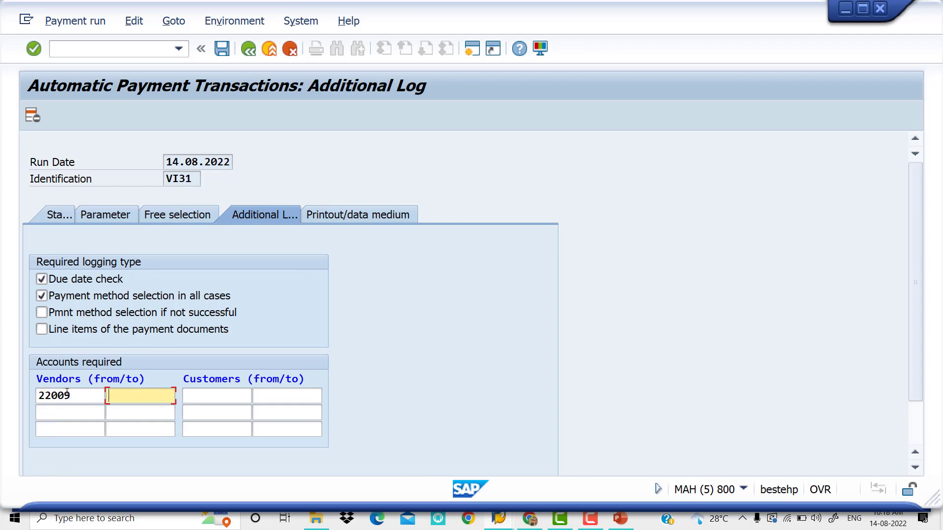
click(64, 215)
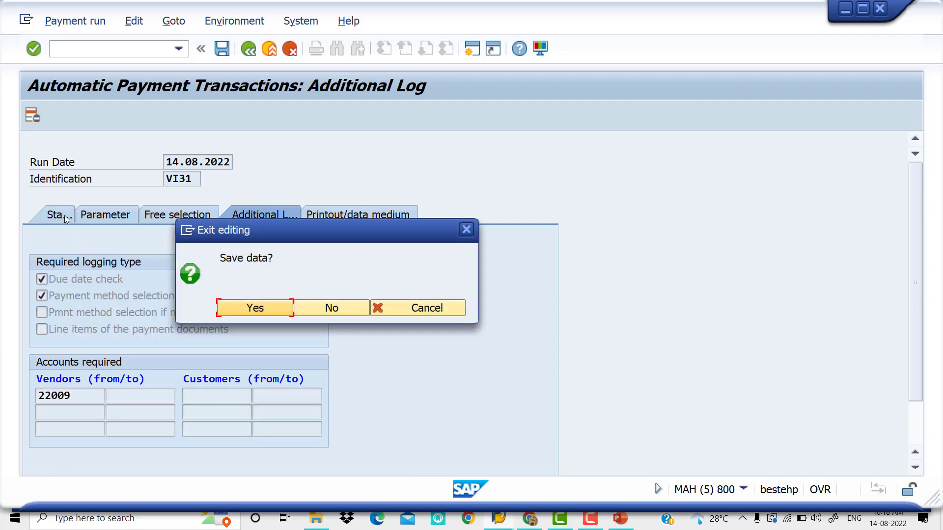
click(256, 307)
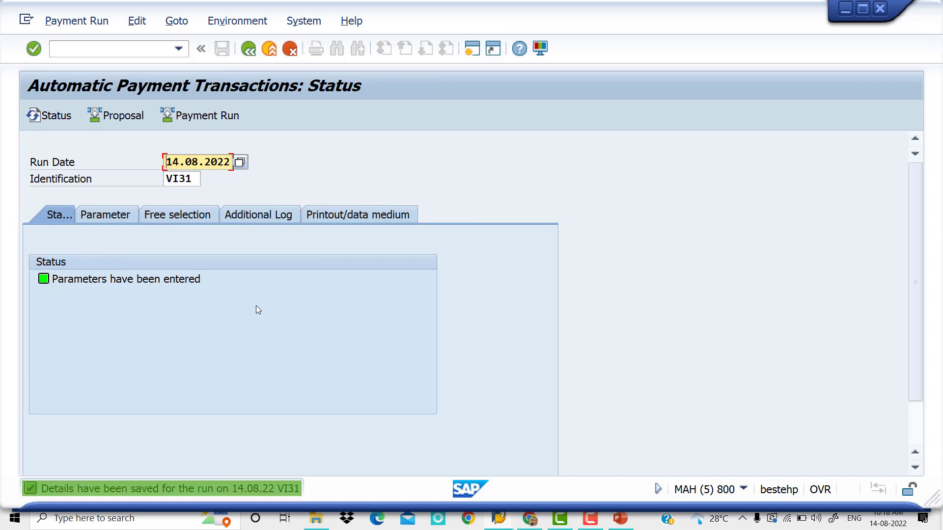
- Schedule the payment proposal for run VI31 to start immediately and refresh its status
click(125, 121)
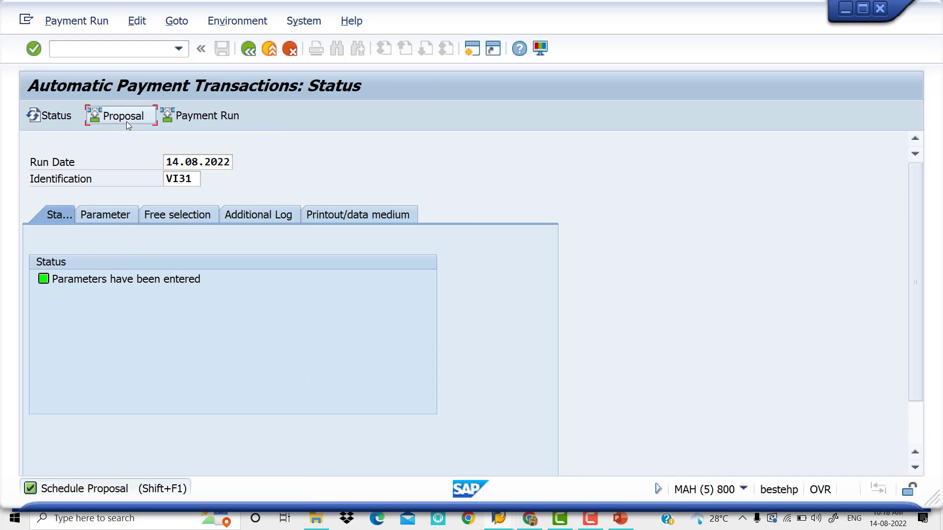
click(298, 309)
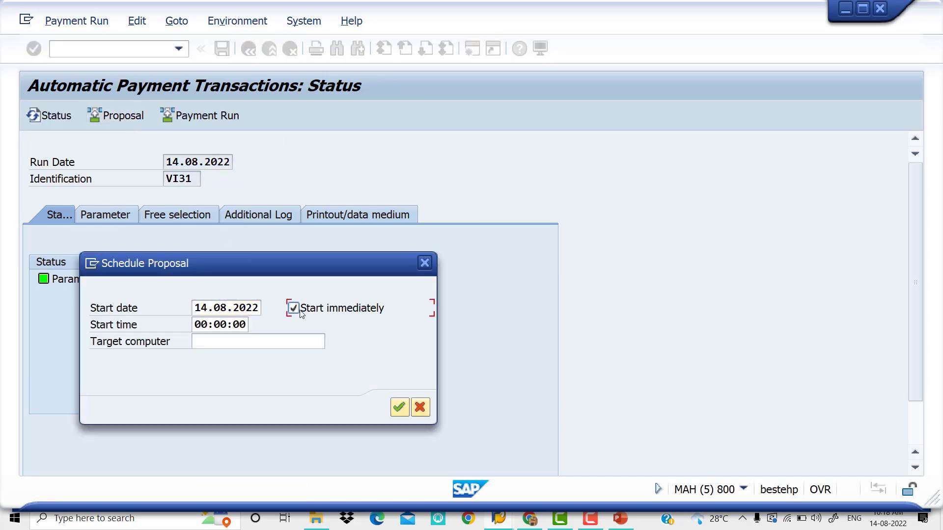
click(399, 407)
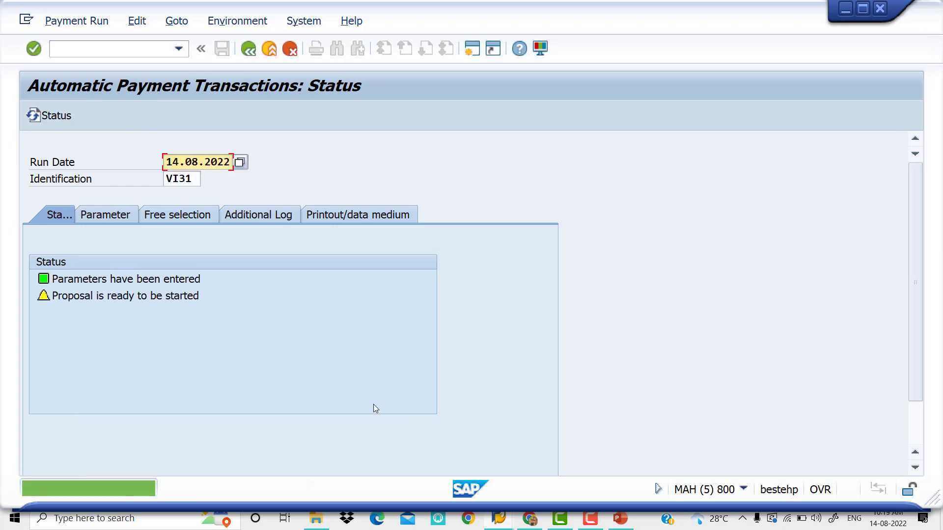
key(Return)
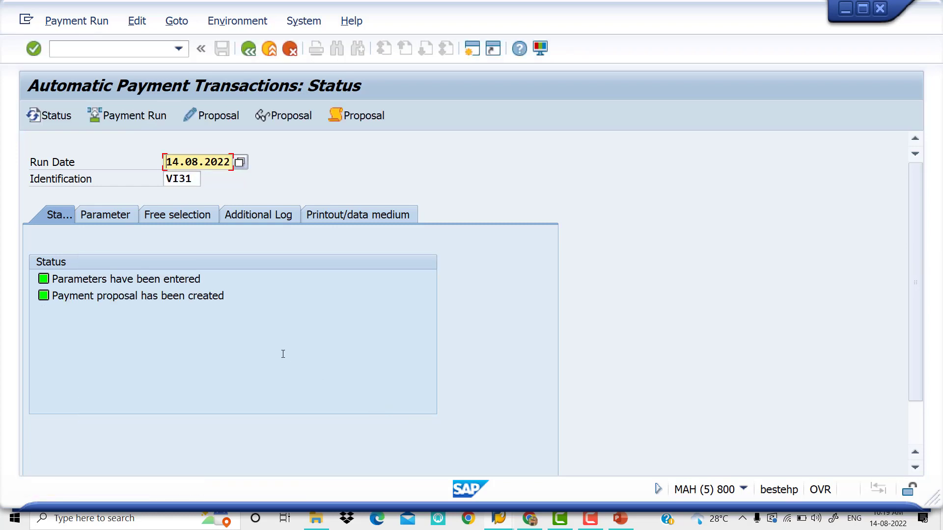
- Review run VI31's payment proposal for all accounting clerks, and return to the run's status
click(216, 116)
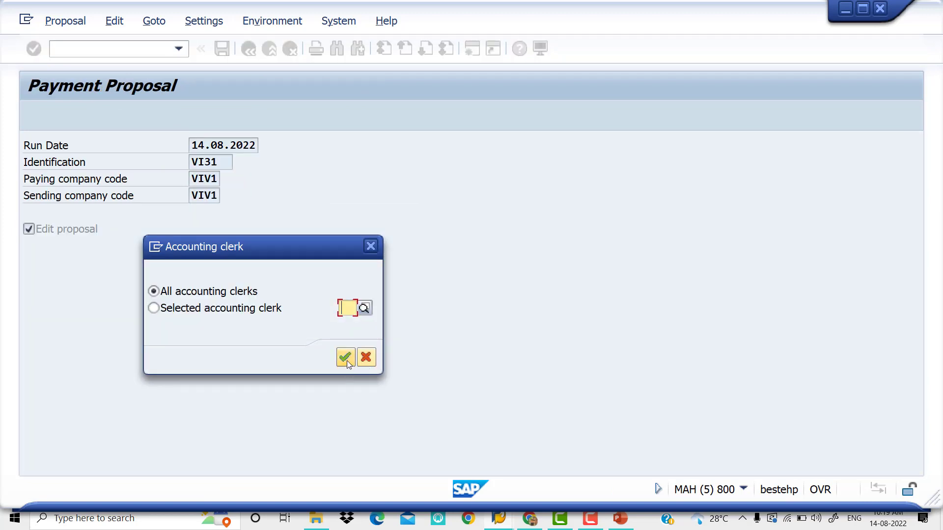
click(347, 360)
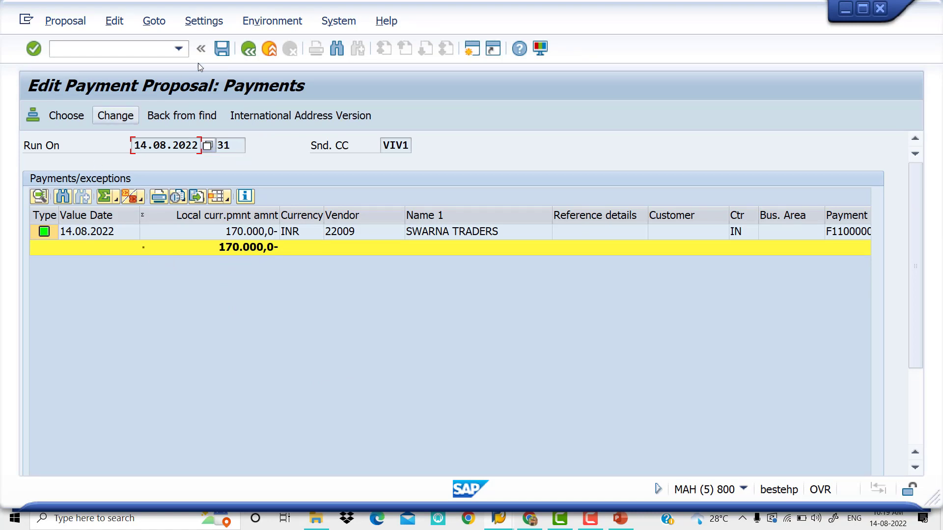
click(249, 50)
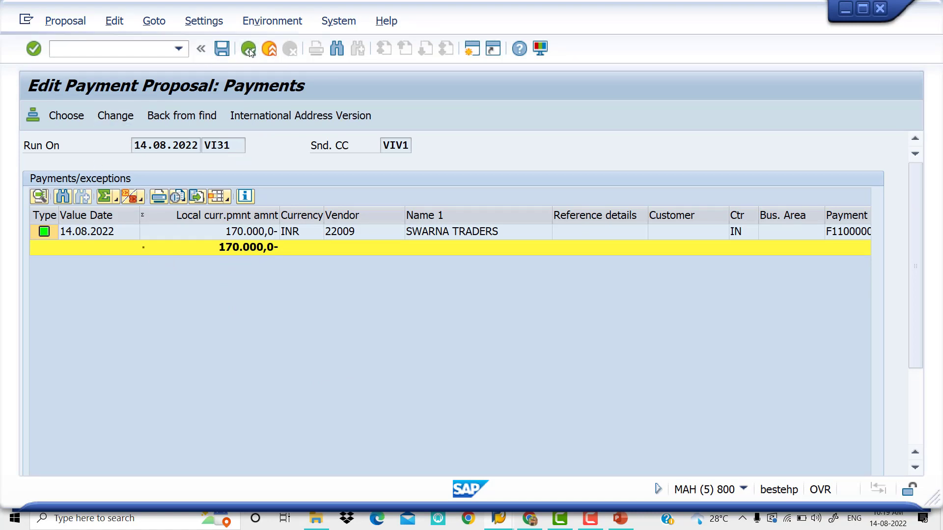
- Schedule the payment run for VI31 to start immediately and refresh its status
click(141, 116)
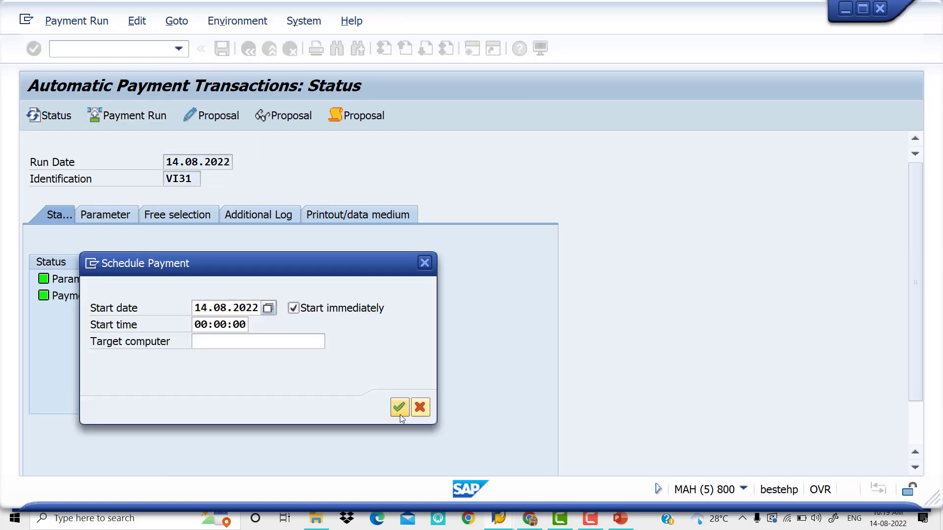
click(400, 415)
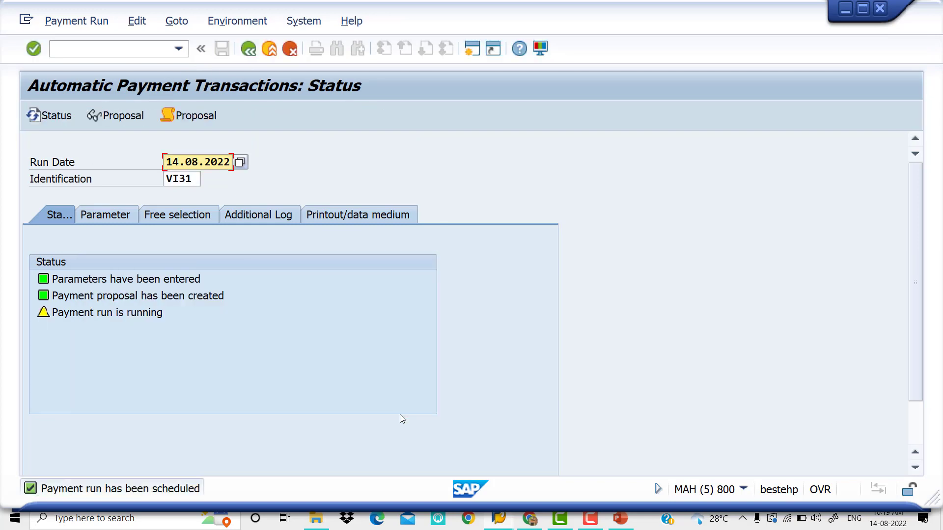
key(Return)
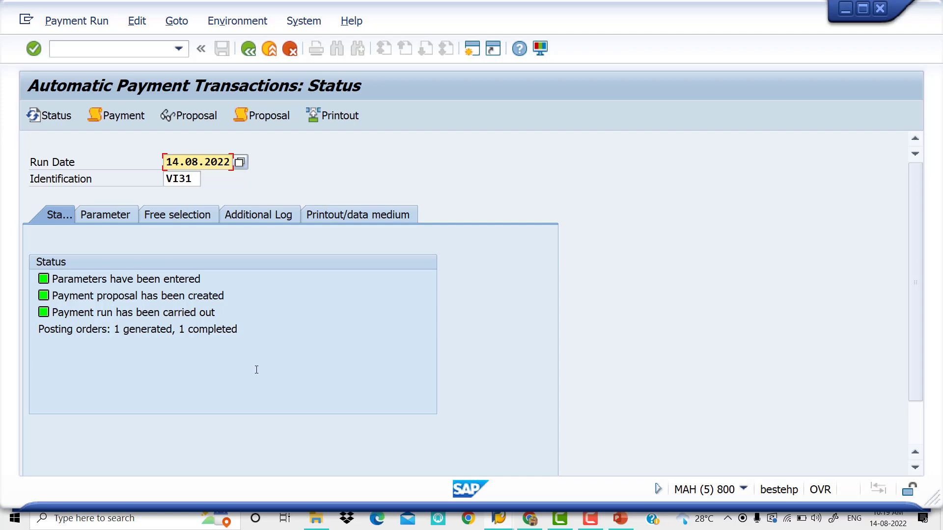
- Switch to the vendor line item display and refresh the open items list of SWARNA TRADERS
key(alt+Tab)
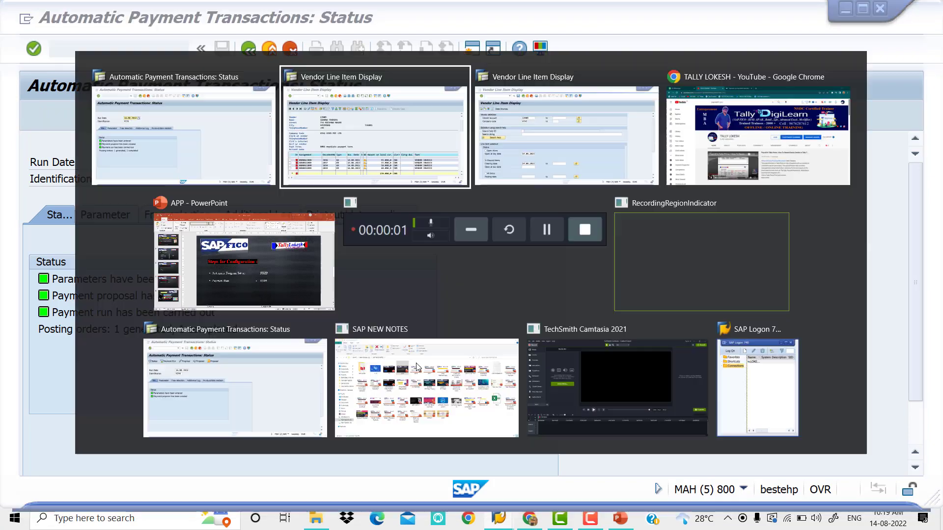
click(49, 21)
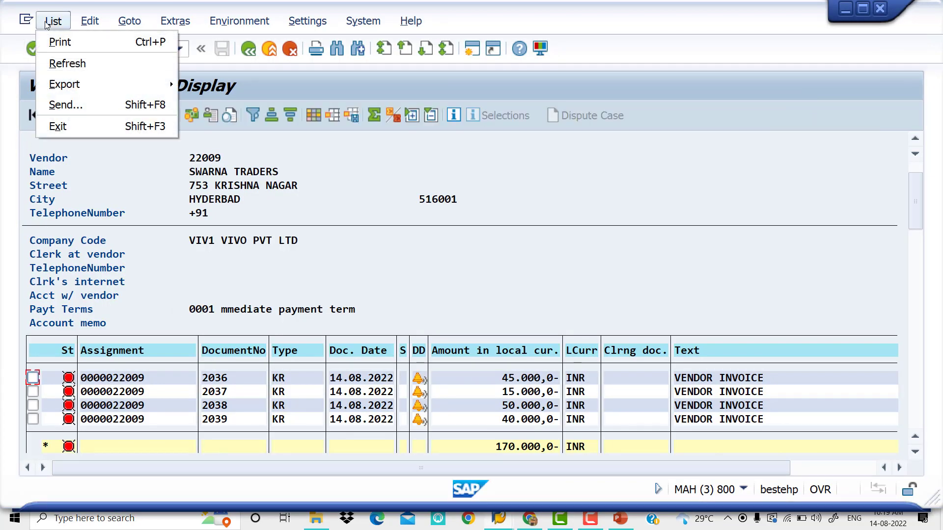
click(67, 61)
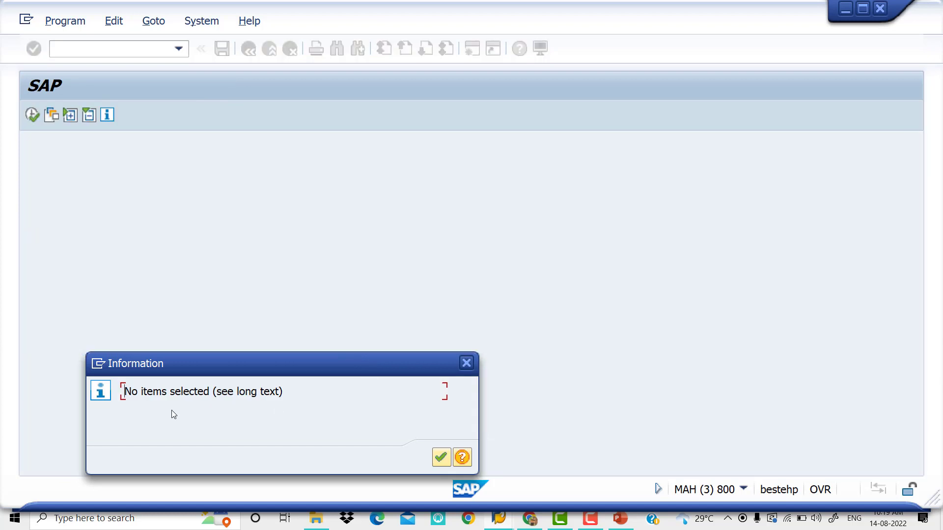
click(438, 458)
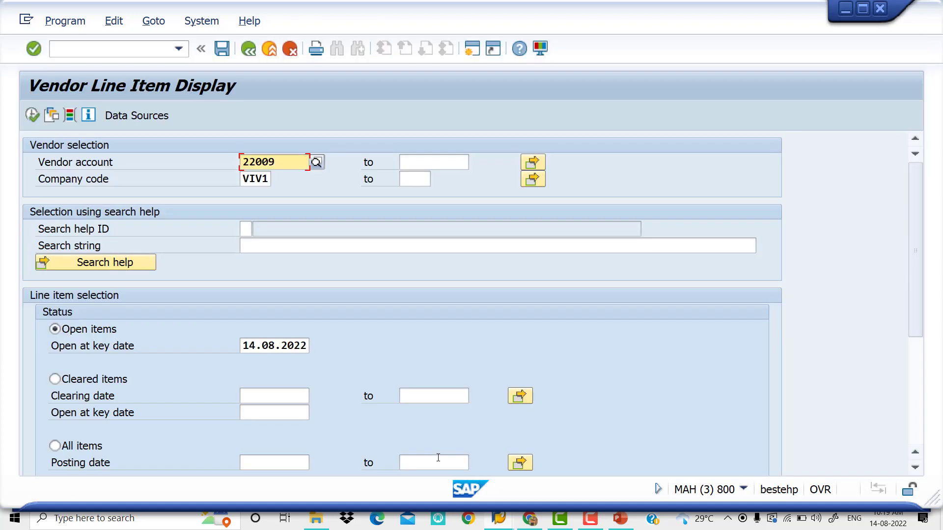
- List the cleared items of SWARNA TRADERS in company code VIV1 with clearing date 14.08.2022
click(56, 380)
click(264, 401)
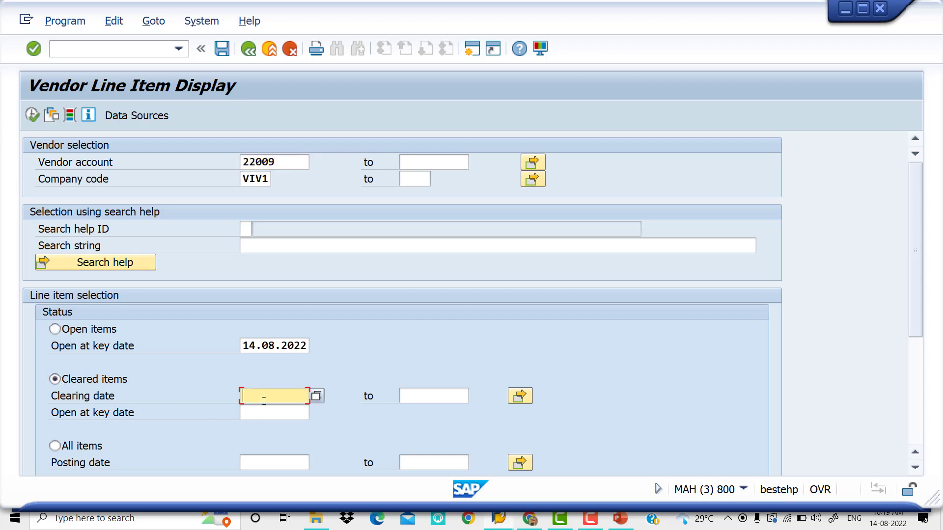
text(14)
key(Down)
key(Tab)
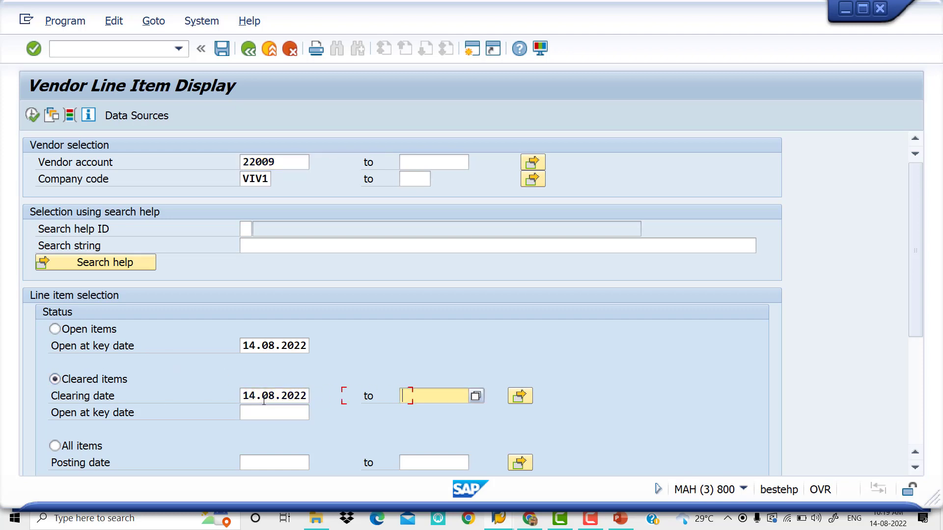
click(32, 116)
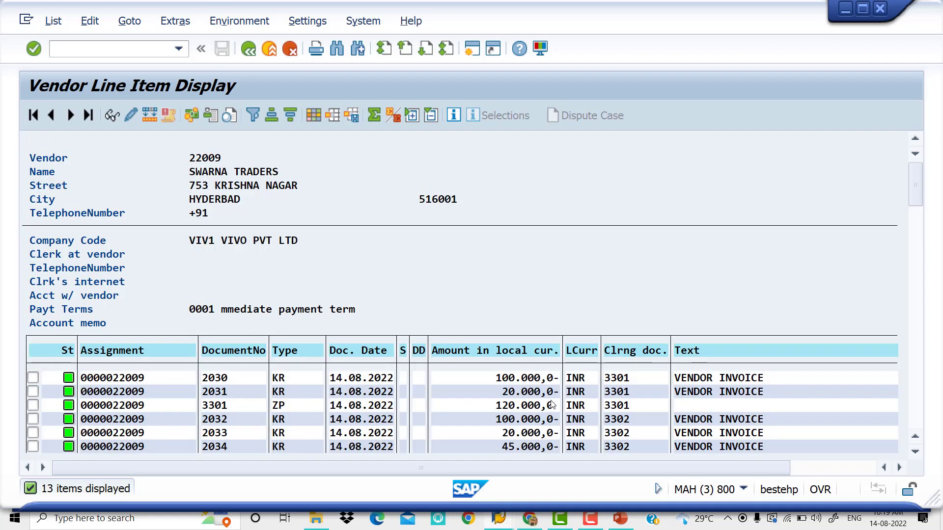
- Examine the cleared vendor invoices, their payment documents and clearing document numbers, and return to the line item selection
scroll(550, 404, down, 2)
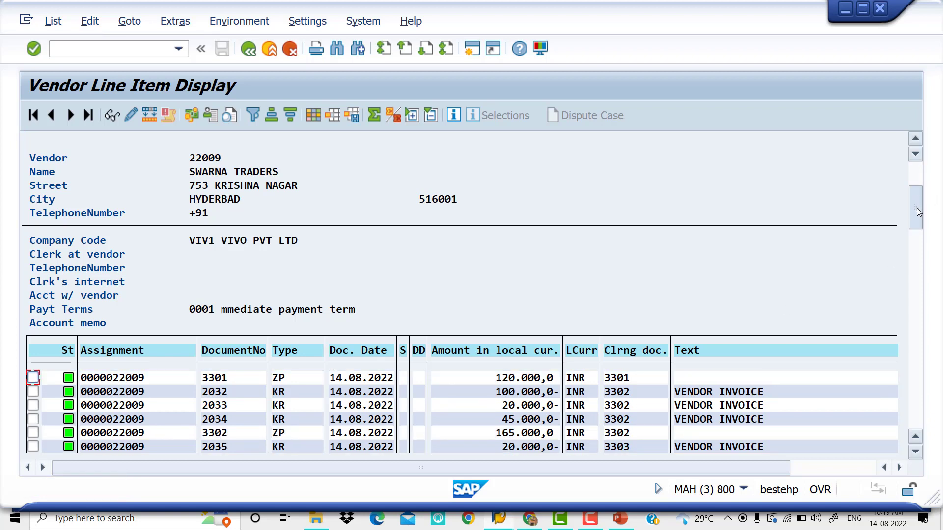
drag(917, 209, 915, 222)
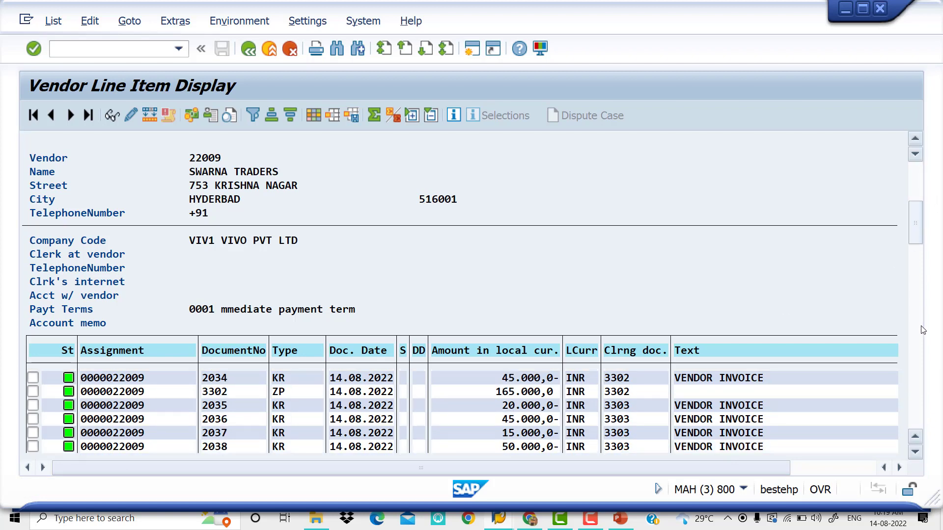
scroll(922, 330, down, 5)
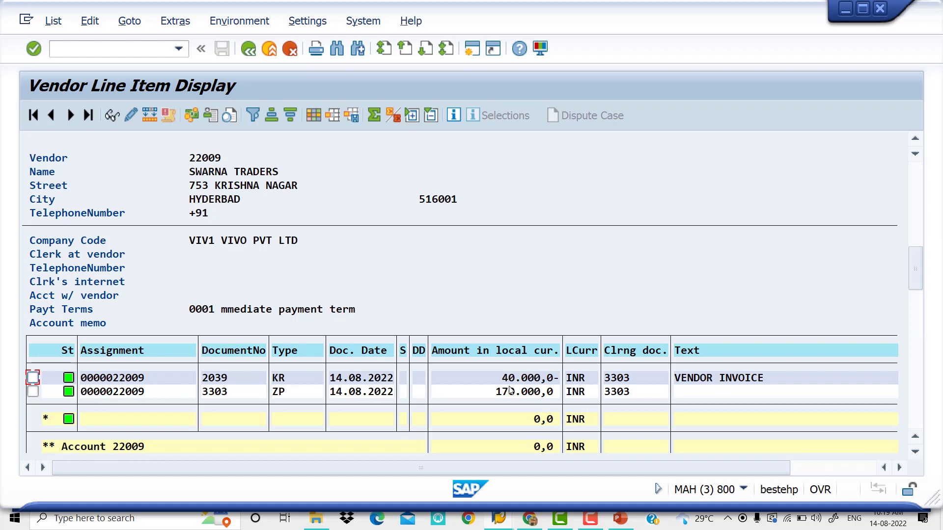
click(914, 154)
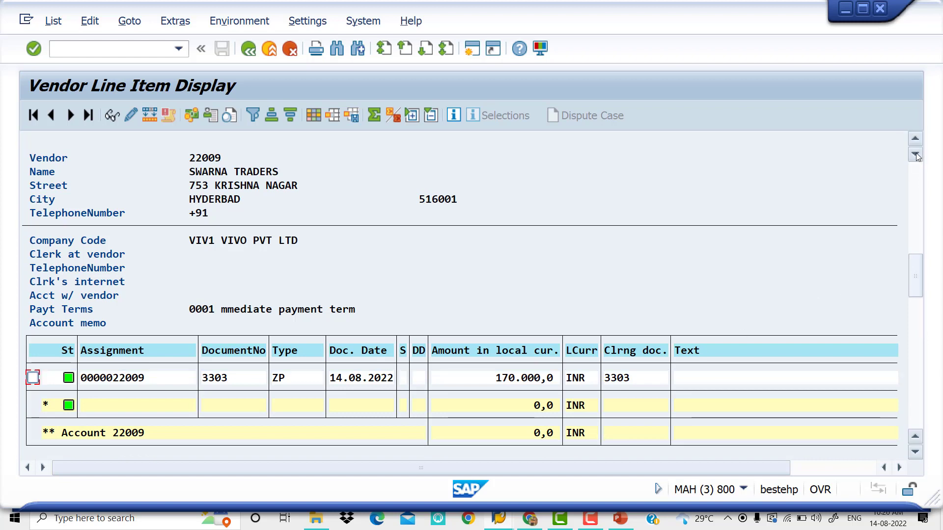
drag(915, 270, 908, 243)
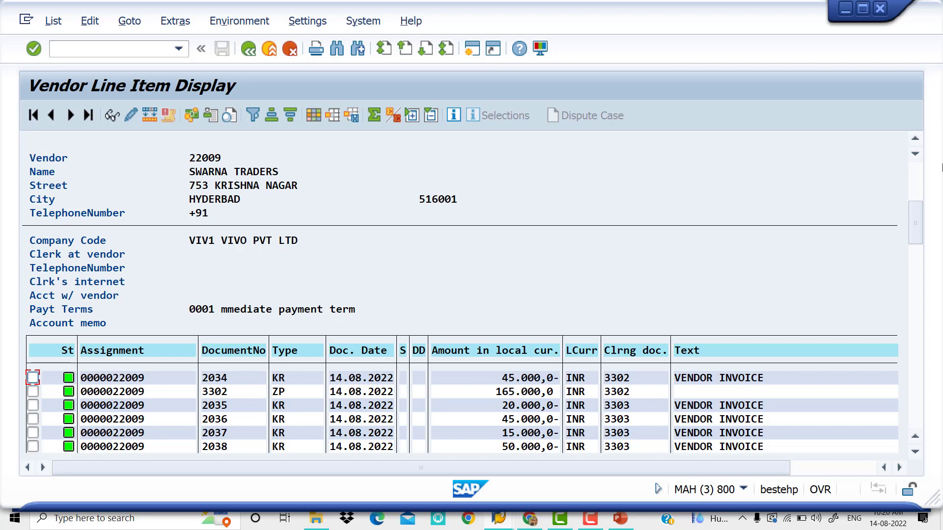
scroll(906, 226, up, 2)
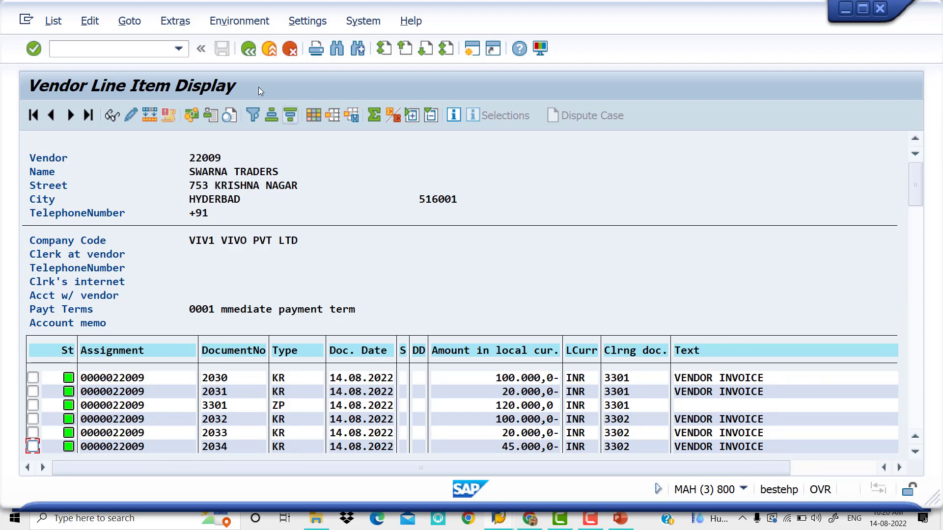
click(248, 53)
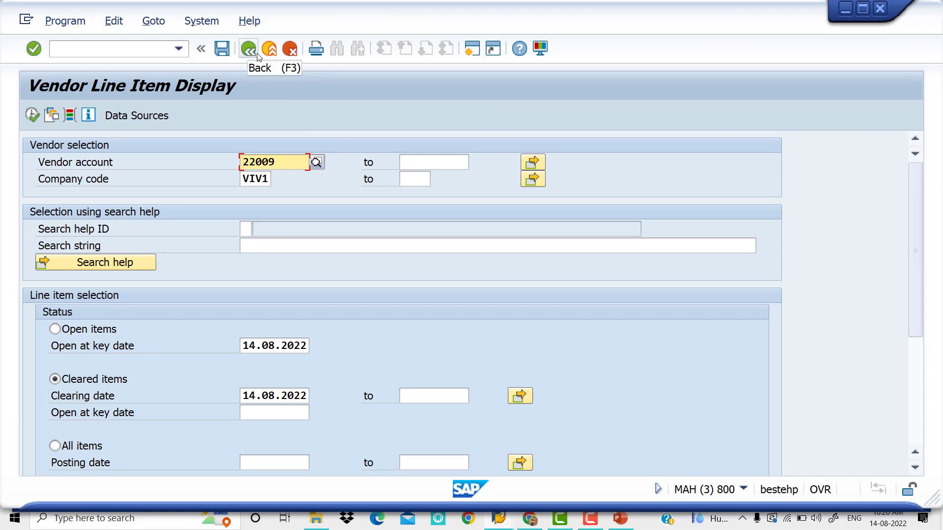
click(525, 518)
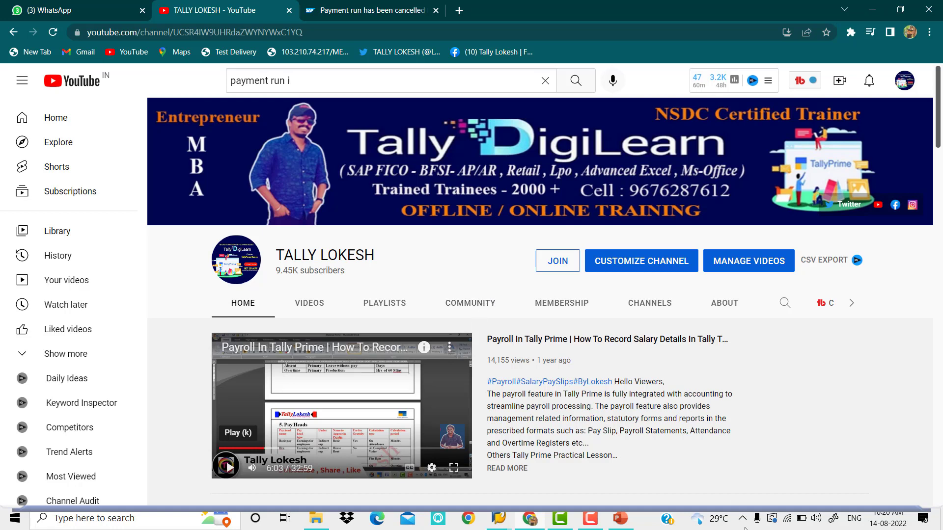
click(591, 522)
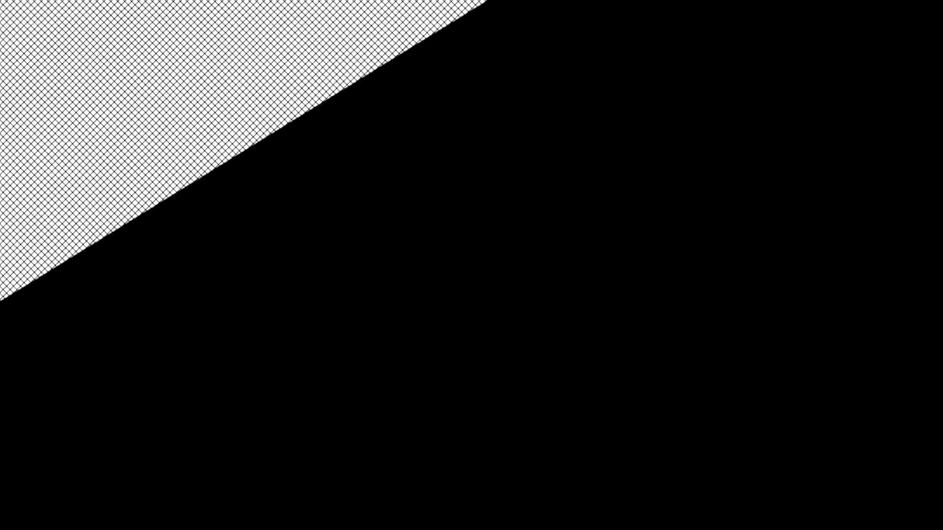